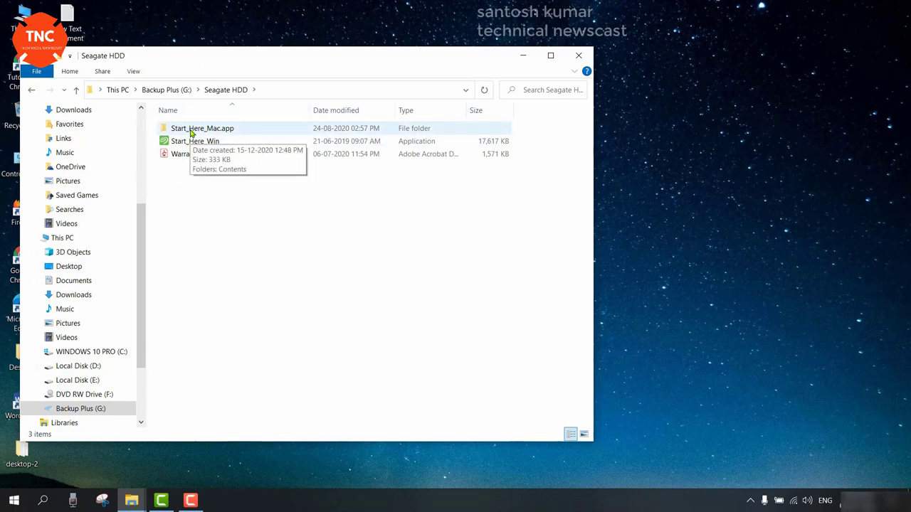
Step: Launch the Start_Here_Win application from the Seagate HDD folder on the Backup Plus drive
left_click(189, 143)
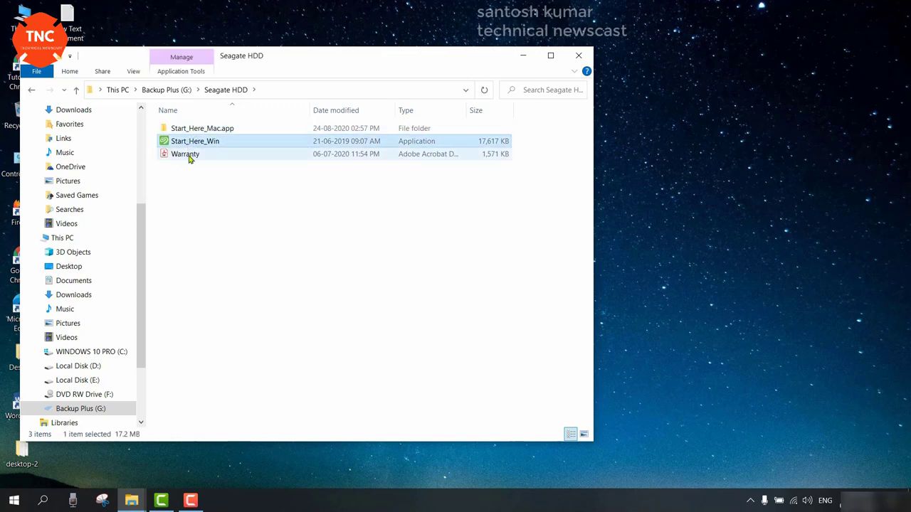
left_click(189, 157)
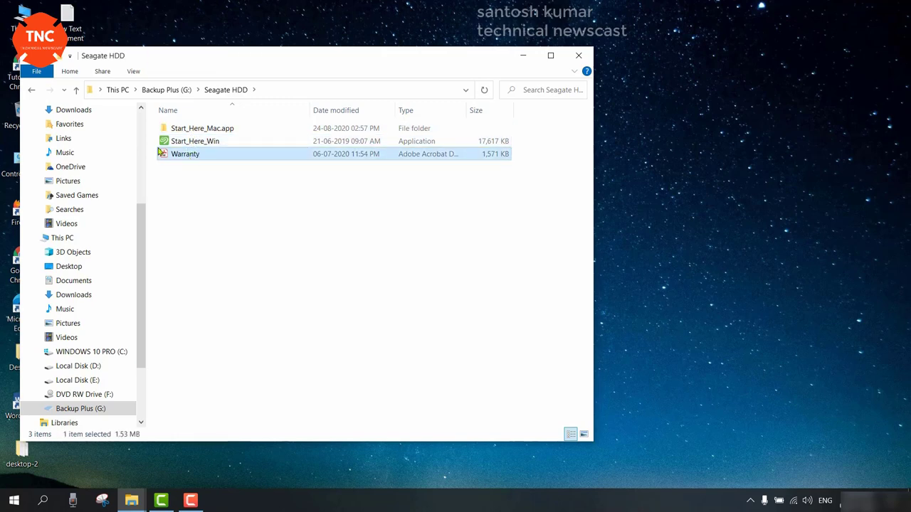
left_click(203, 145)
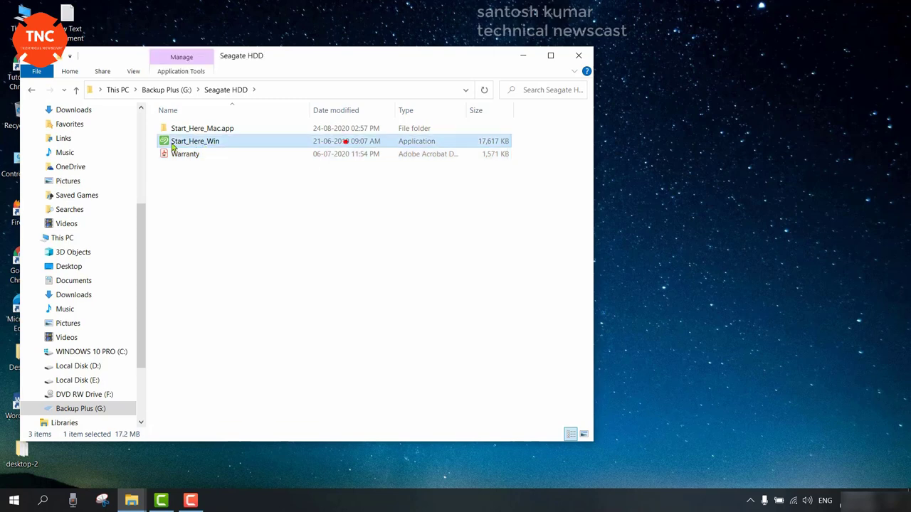
right_click(222, 144)
left_click(235, 151)
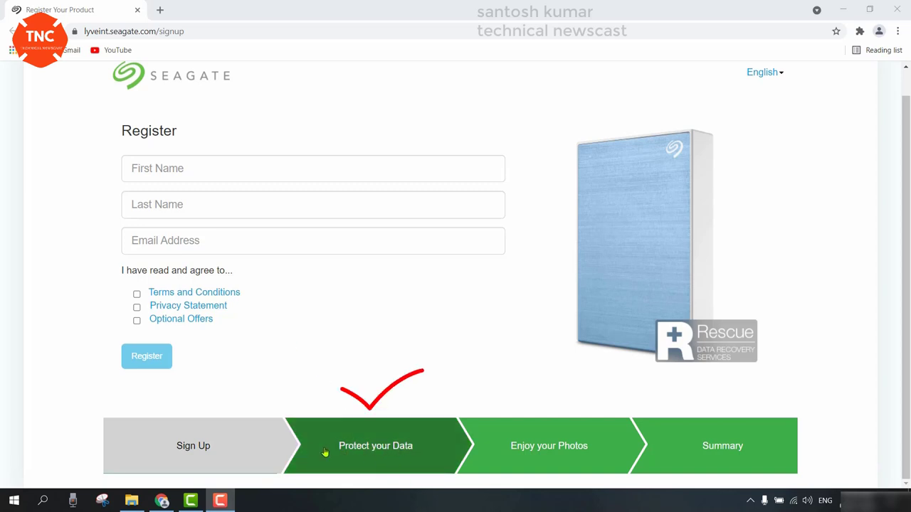
Step: Go to the Protect your Data stage without registering, download SeagateToolkit.exe, and show it in its folder
left_click(353, 449)
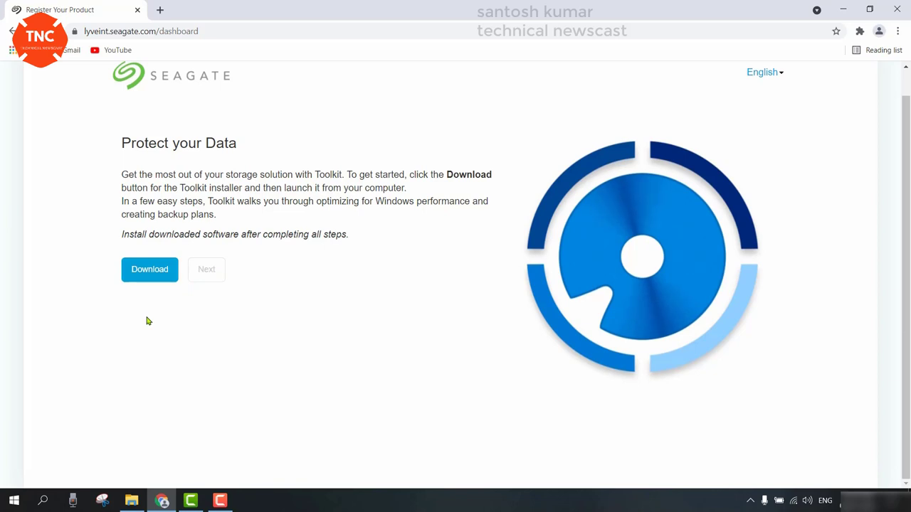
left_click(156, 276)
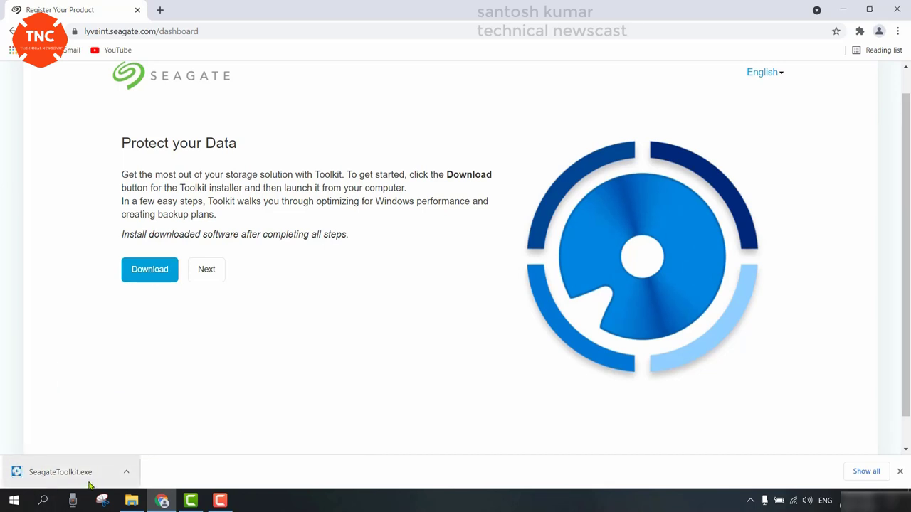
left_click(126, 477)
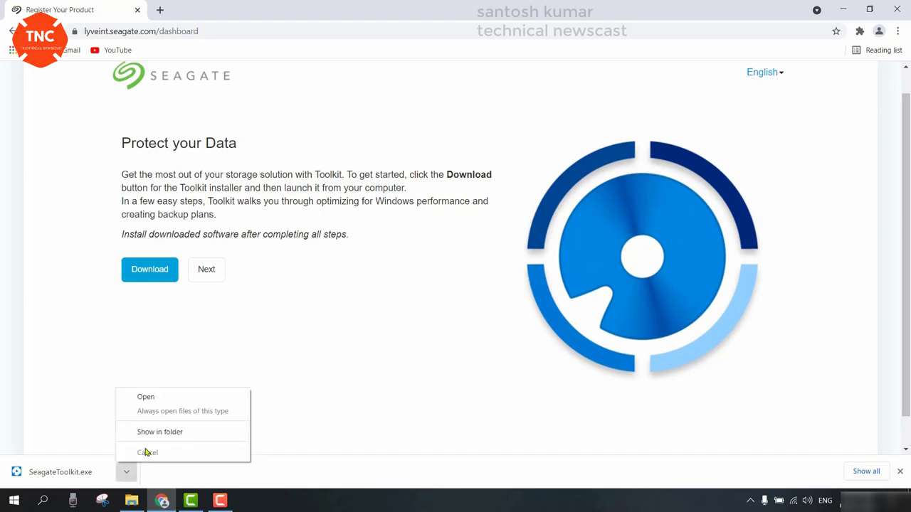
left_click(147, 432)
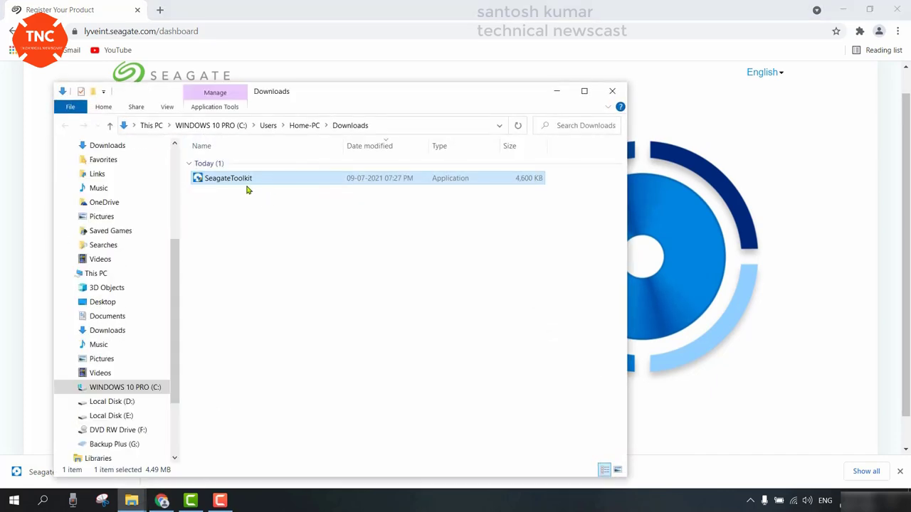
Step: Run the SeagateToolkit installer, accept the license terms, and continue past the welcome screen
double_click(247, 186)
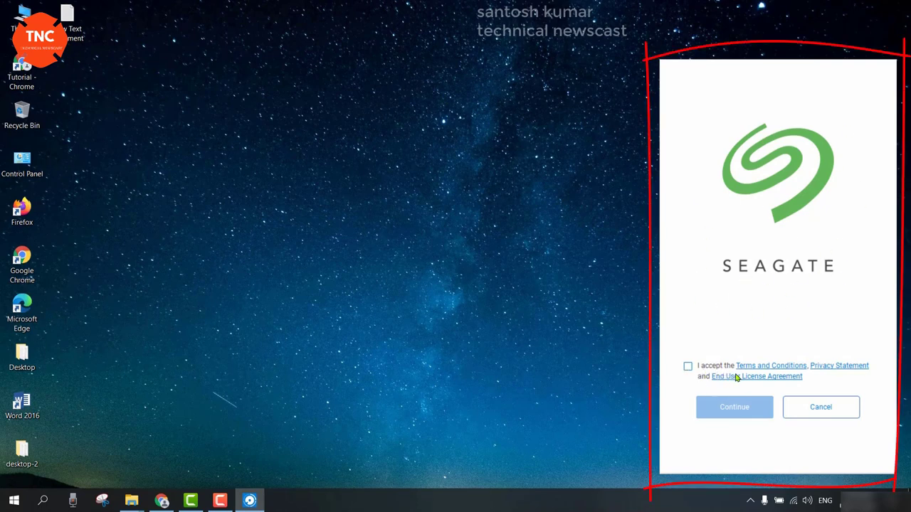
left_click(687, 367)
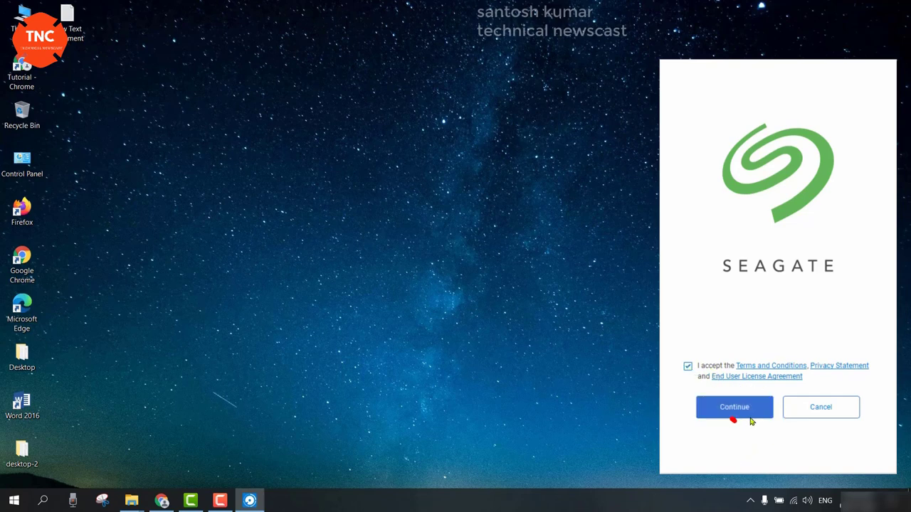
left_click(728, 408)
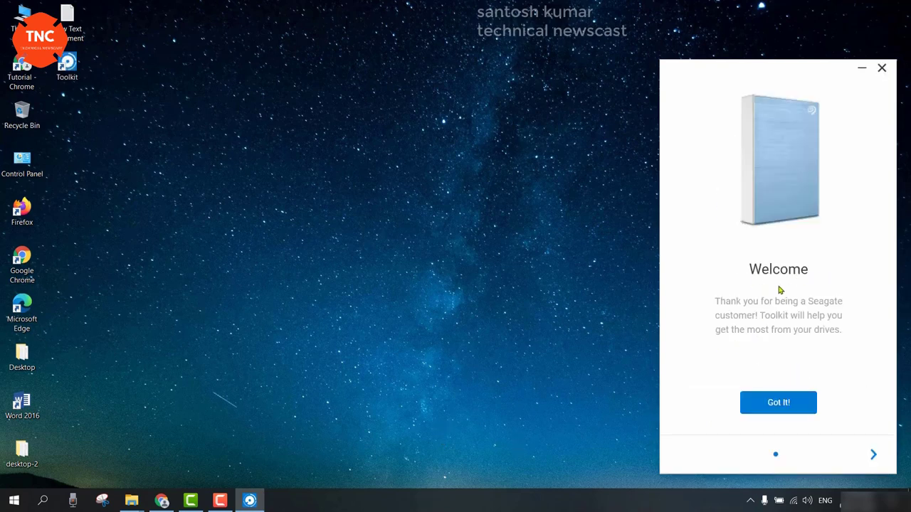
left_click(769, 405)
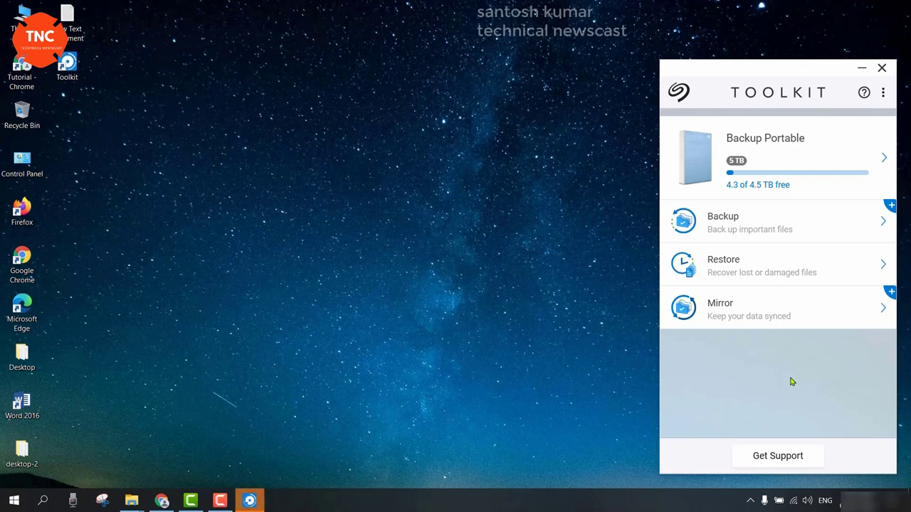
Step: Close Toolkit, reopen it from the system tray, and view the Backup Portable drive's details before returning to the overview
left_click(881, 69)
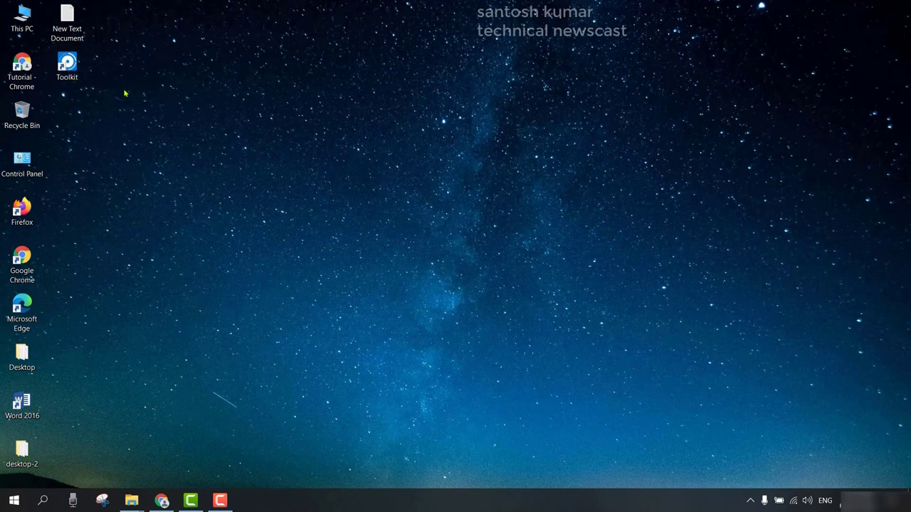
left_click(750, 502)
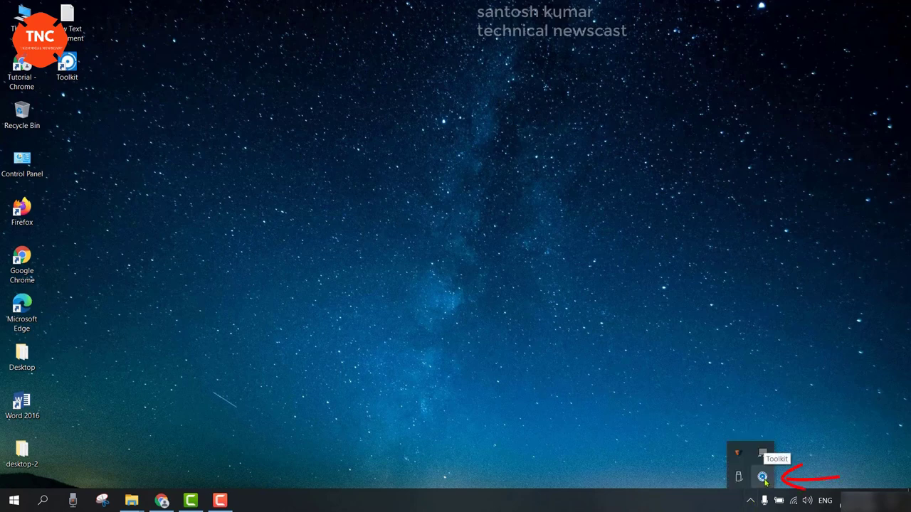
left_click(762, 477)
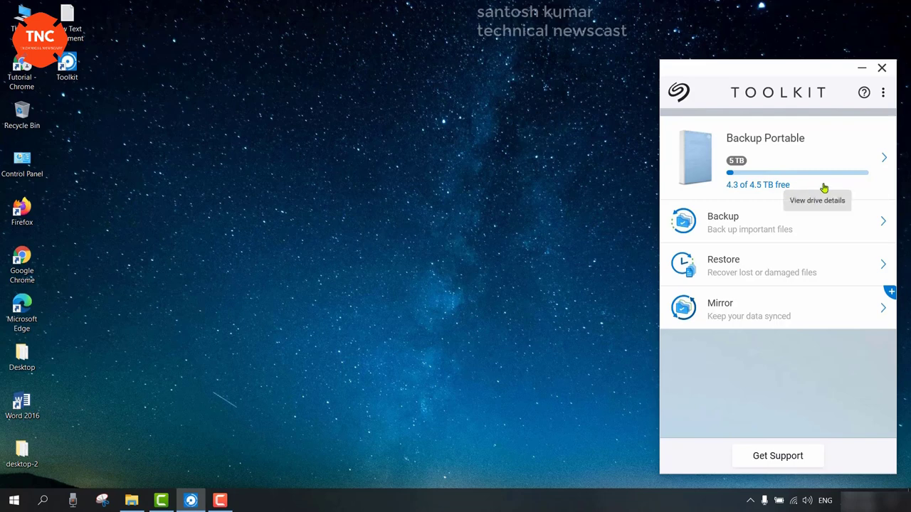
left_click(843, 149)
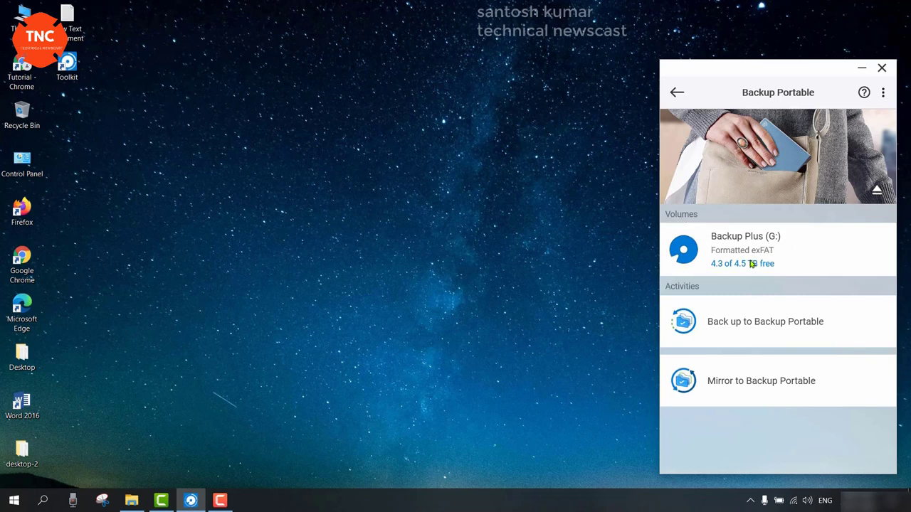
left_click(676, 97)
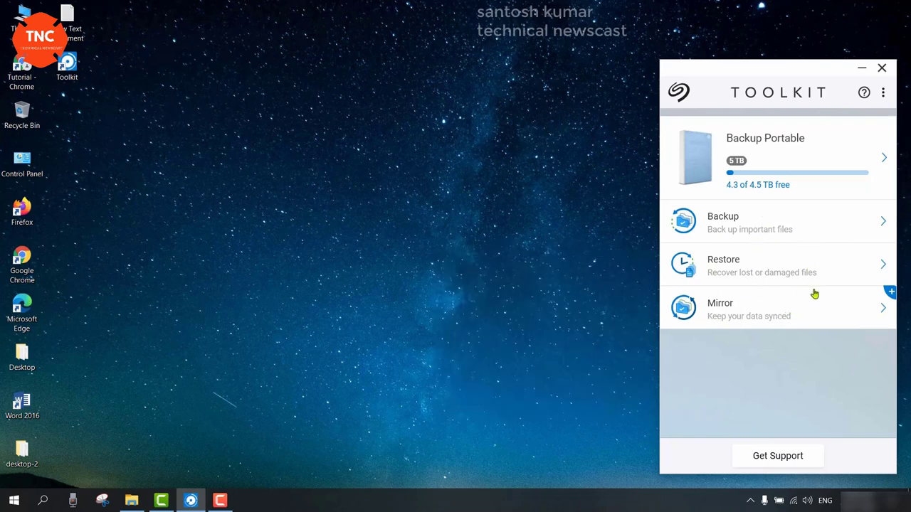
Step: Start an automatic Back Up Now backup of all files to Backup Plus (G:)
left_click(760, 224)
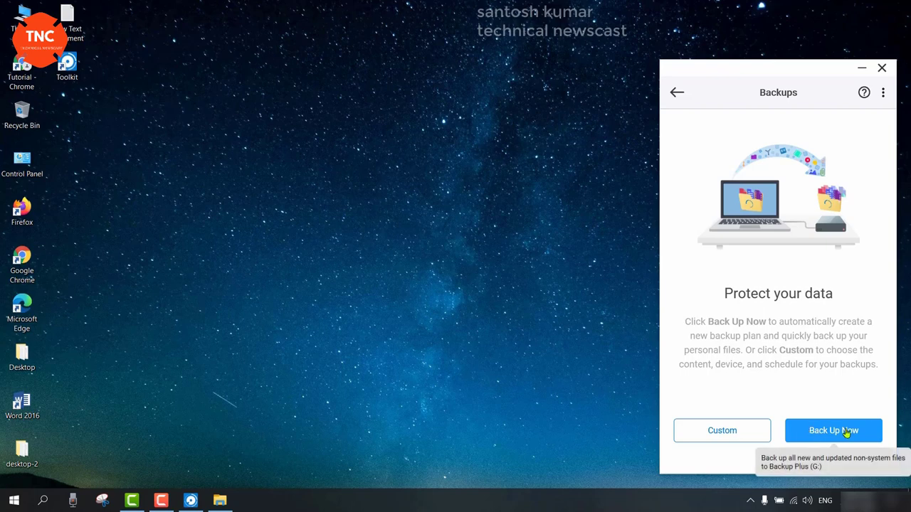
left_click(847, 433)
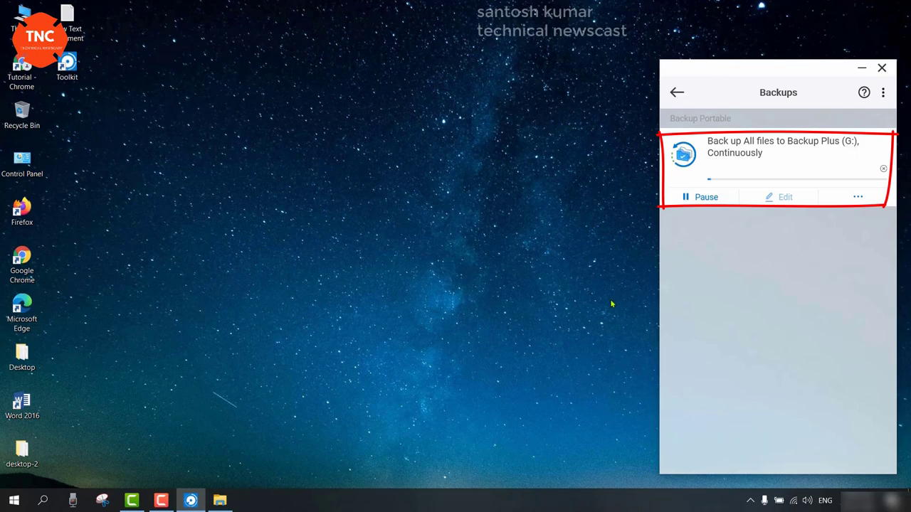
Step: Switch to File Explorer and examine the Toolkit folder on the Backup Plus (G:) drive, then close the window
left_click(222, 502)
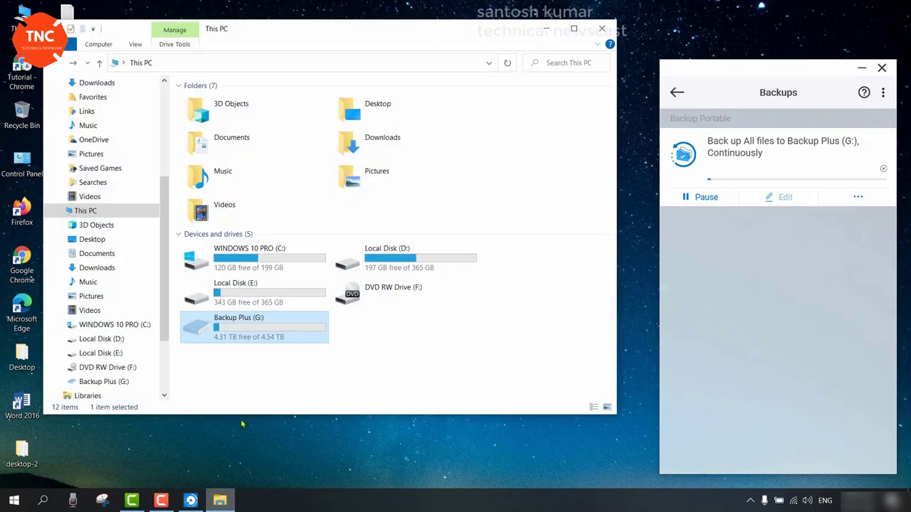
double_click(250, 332)
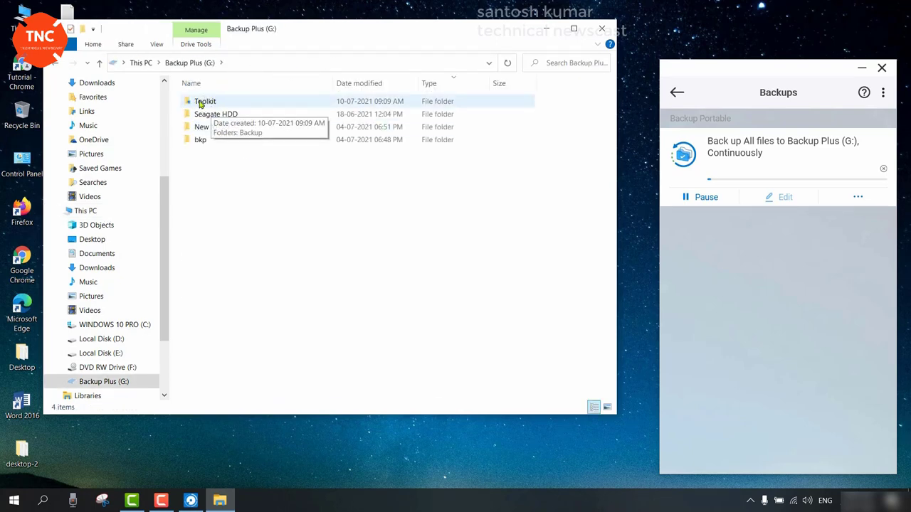
double_click(212, 104)
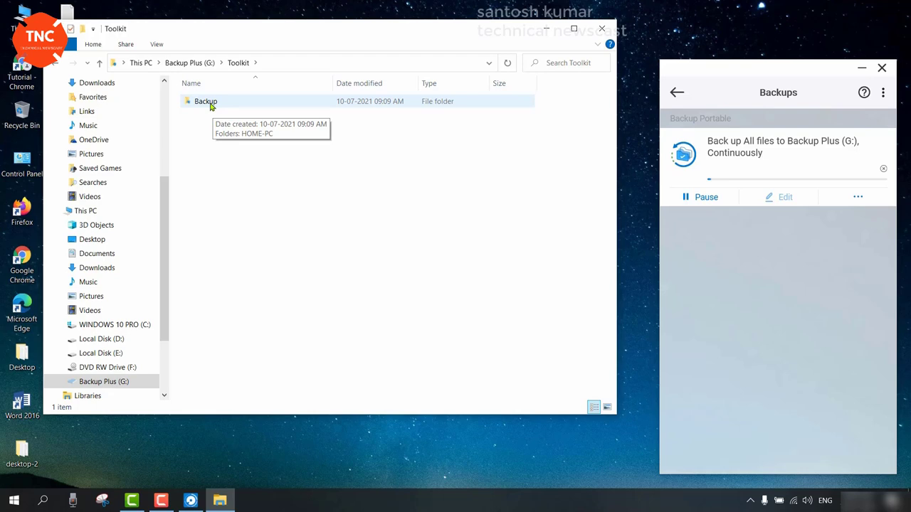
left_click(602, 28)
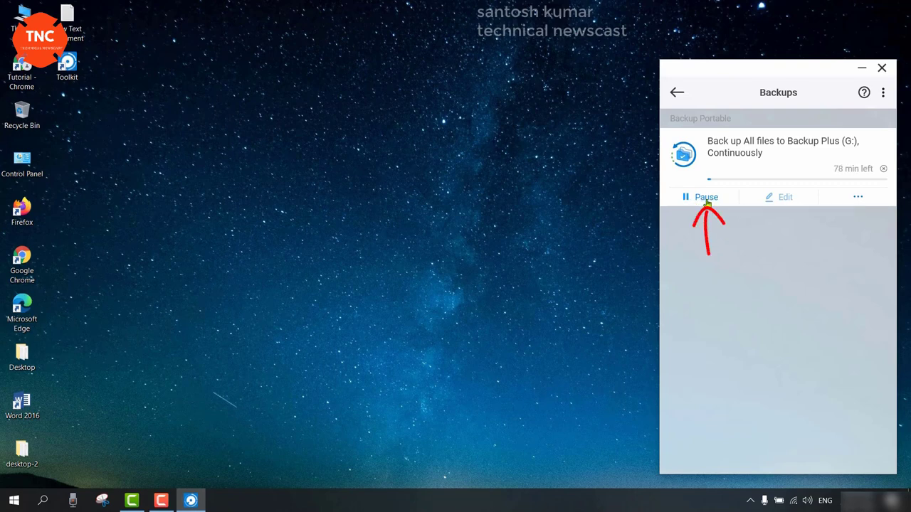
Step: Pause the running backup, resume it, and pause it again
left_click(706, 199)
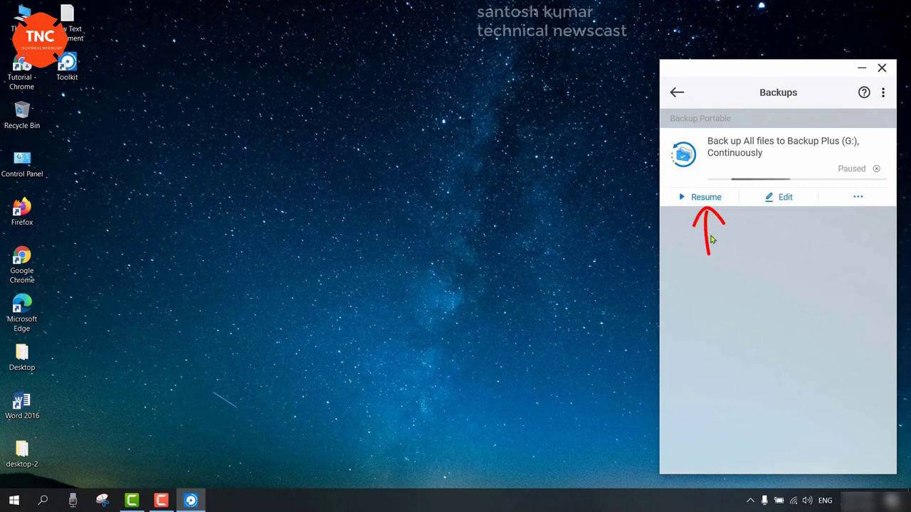
left_click(708, 201)
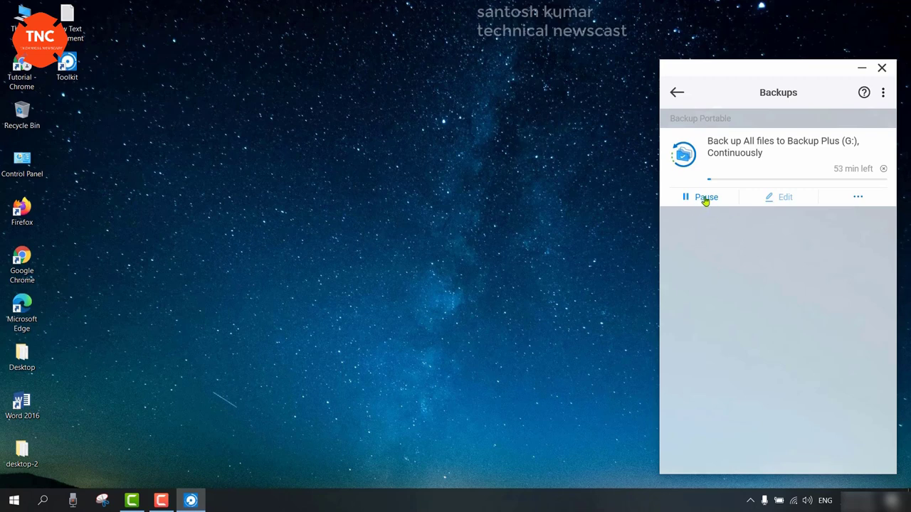
left_click(705, 200)
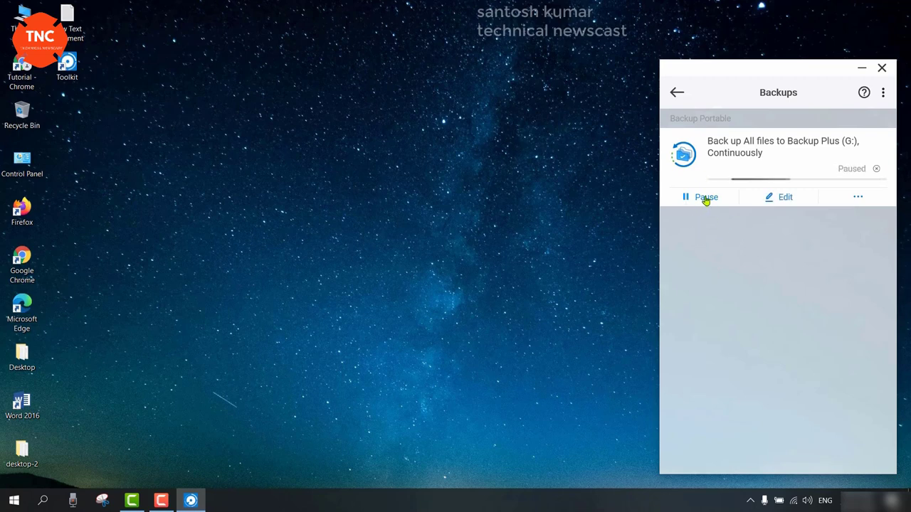
Step: Review the paused plan's backup content selection without changing it, and view its backup report
left_click(785, 199)
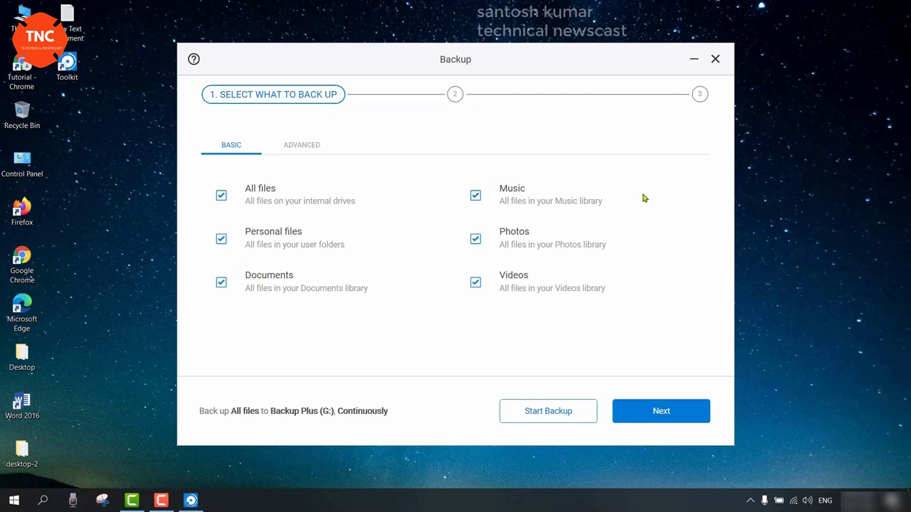
left_click(714, 60)
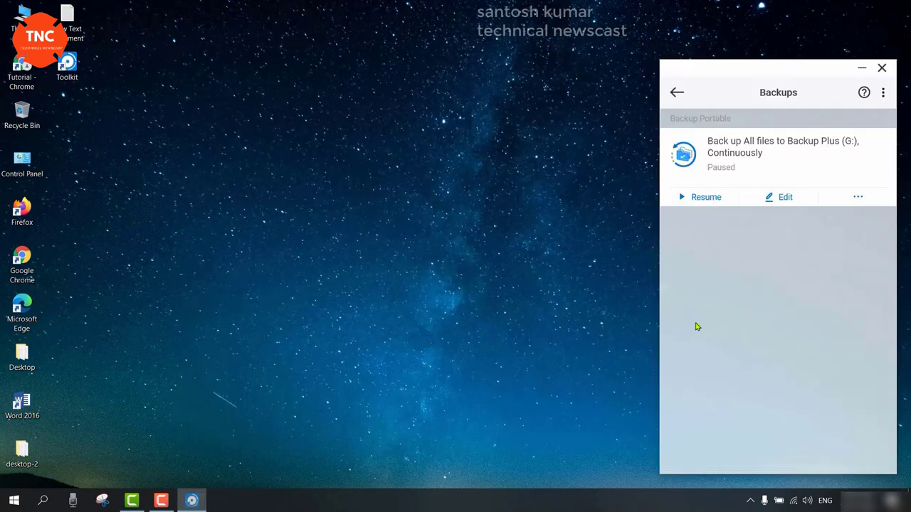
left_click(858, 198)
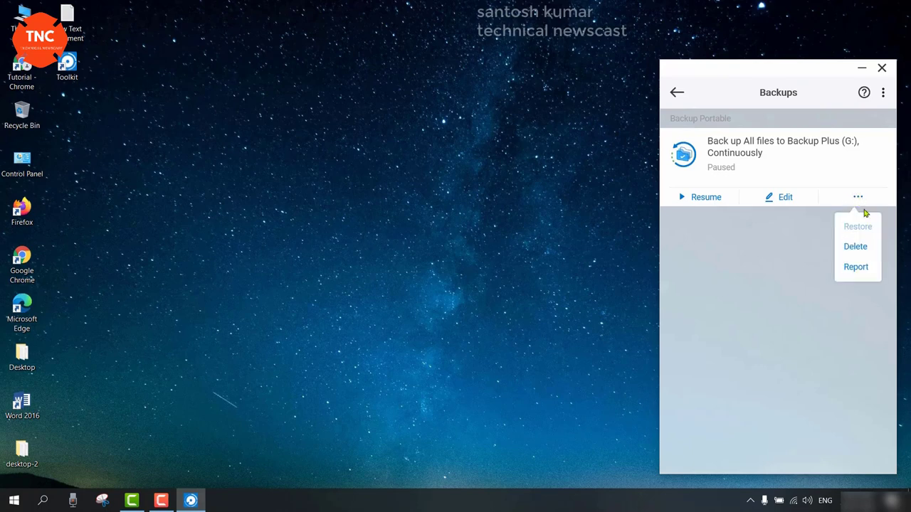
left_click(856, 269)
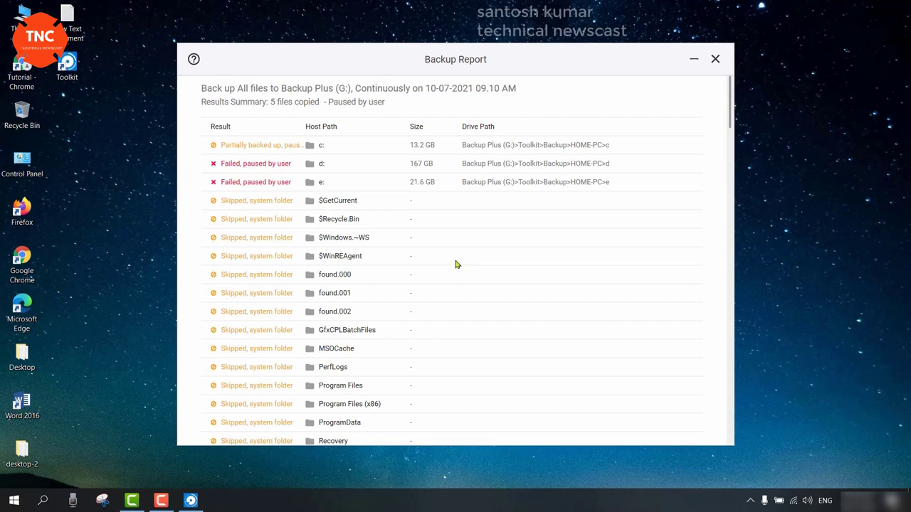
left_click(715, 60)
Step: Delete the all-files backup plan together with all files backed up to the device, and dismiss the notification
left_click(858, 199)
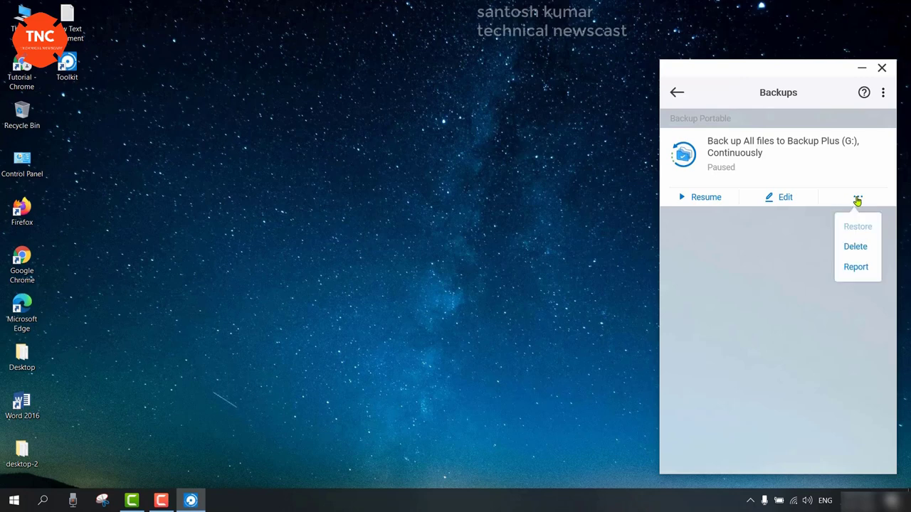
left_click(856, 248)
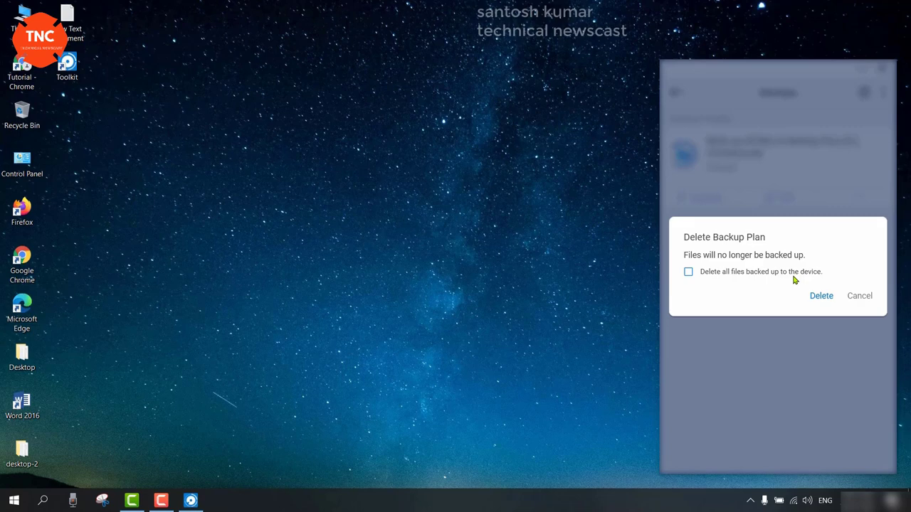
left_click(688, 273)
left_click(820, 296)
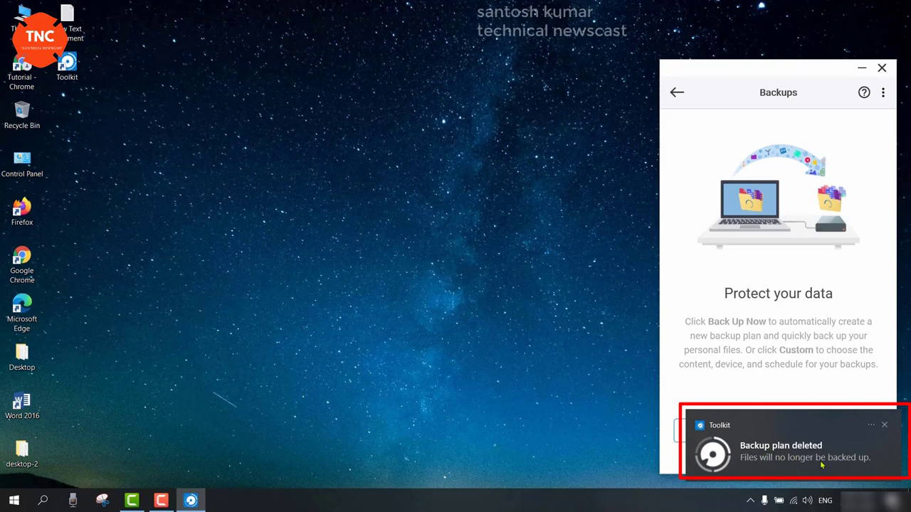
left_click(885, 426)
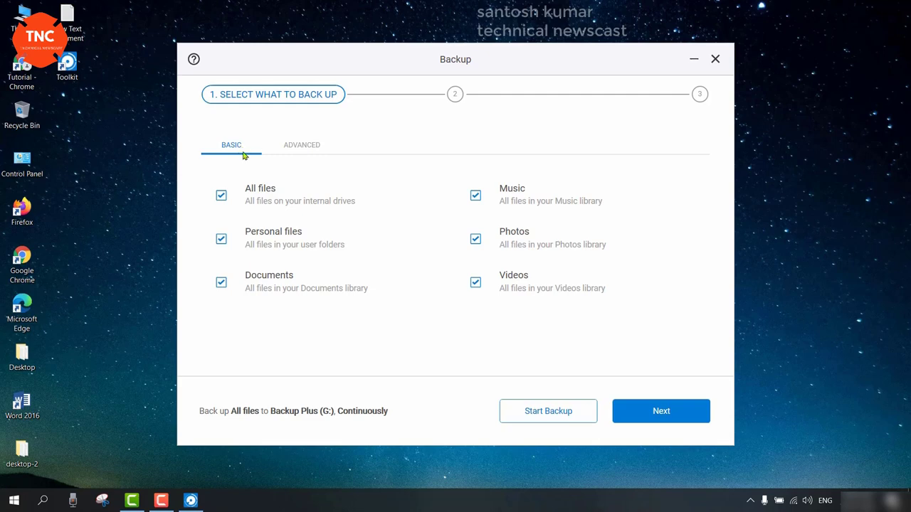
Step: Limit the basic backup selection to Videos, keep Backup Plus (G:) as the destination, and continue to the schedule choice
left_click(299, 151)
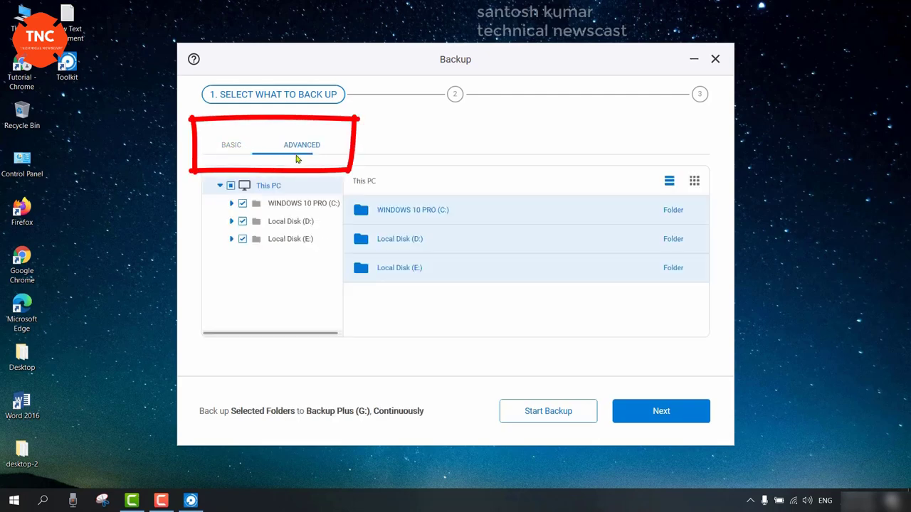
left_click(239, 149)
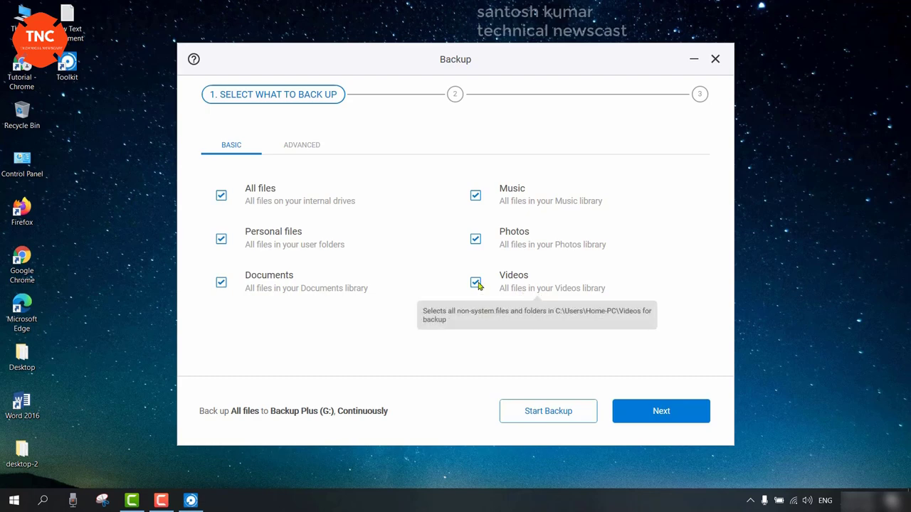
left_click(221, 195)
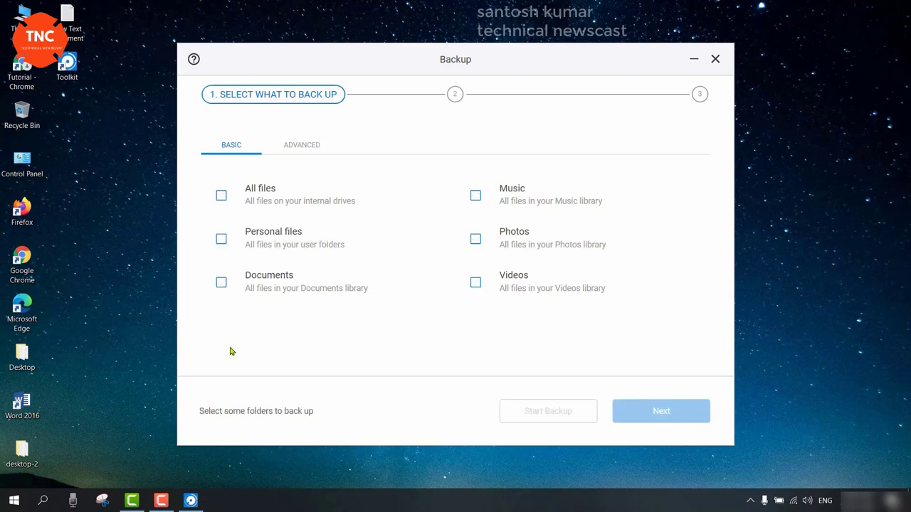
left_click(475, 283)
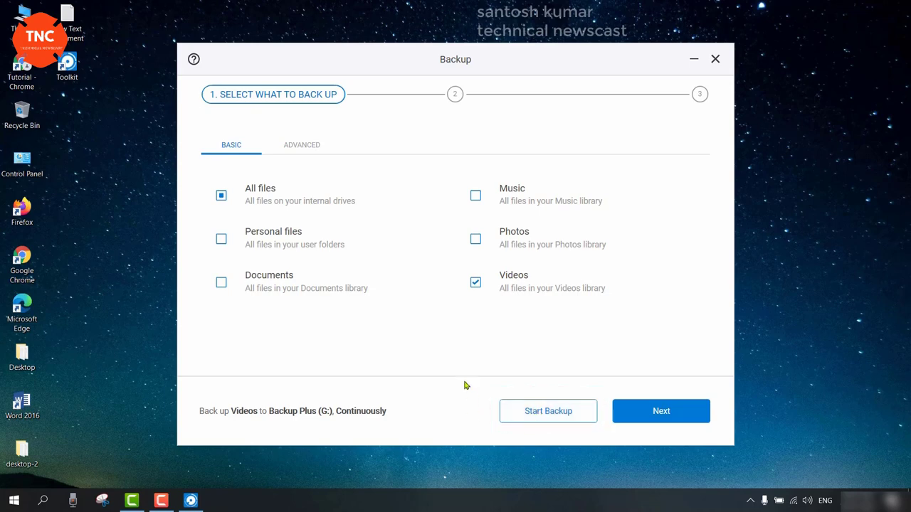
left_click(661, 413)
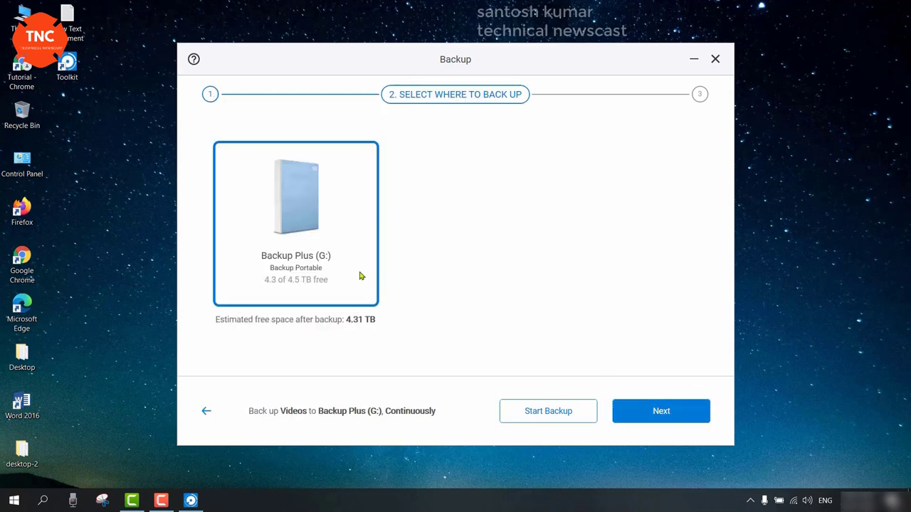
left_click(666, 411)
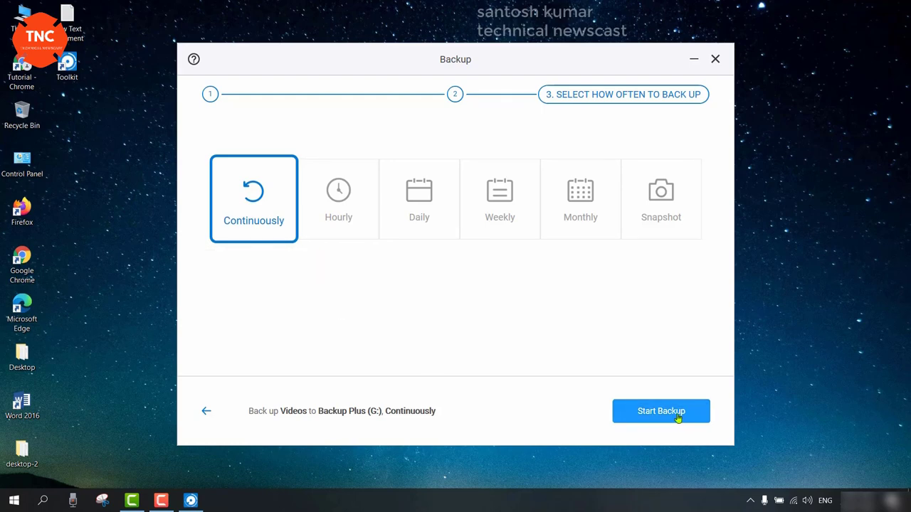
Step: Review the Hourly, Daily, Weekly, Monthly and Snapshot backup frequencies and their timing options
left_click(342, 205)
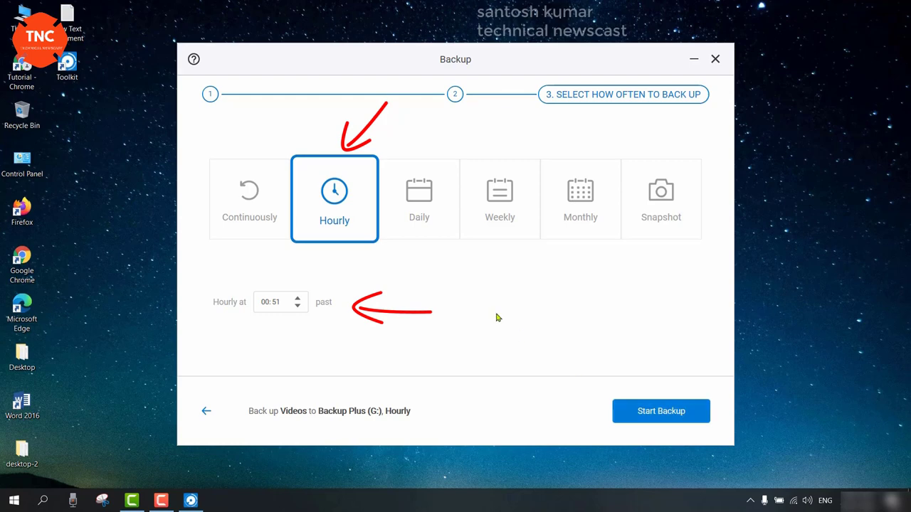
left_click(421, 205)
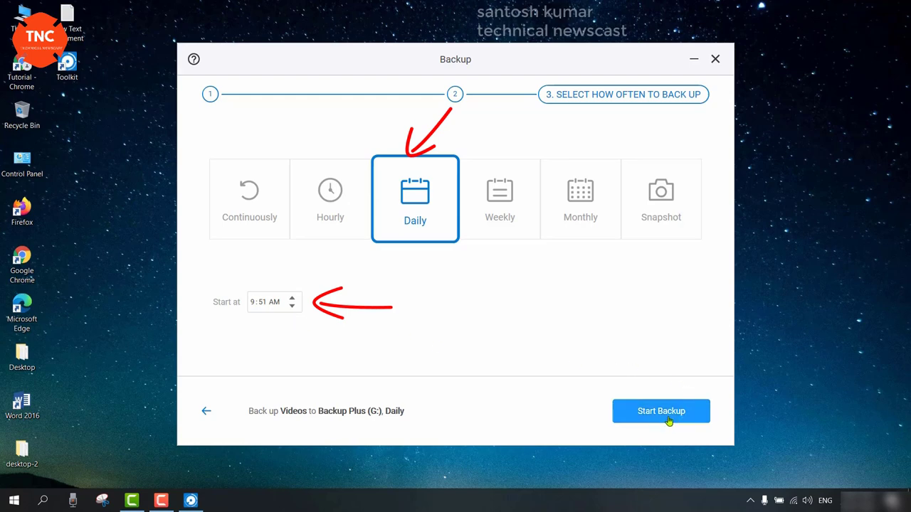
left_click(503, 205)
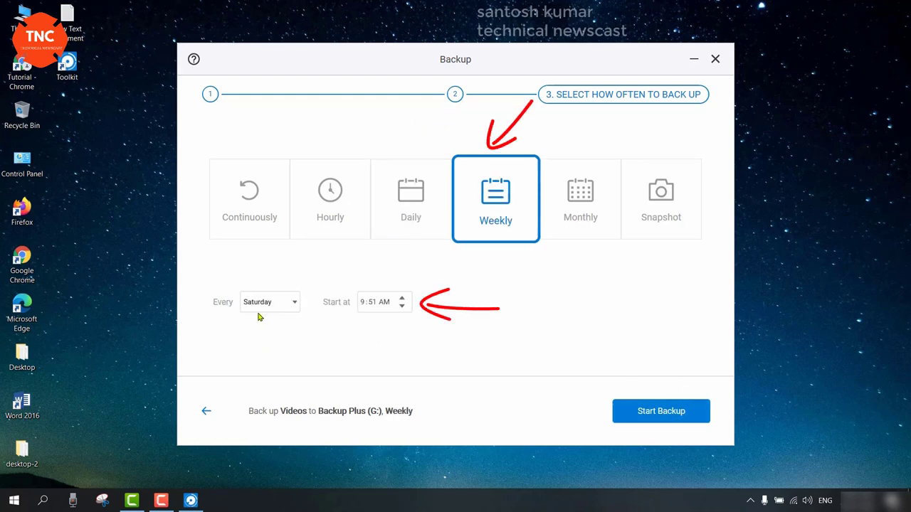
left_click(402, 311)
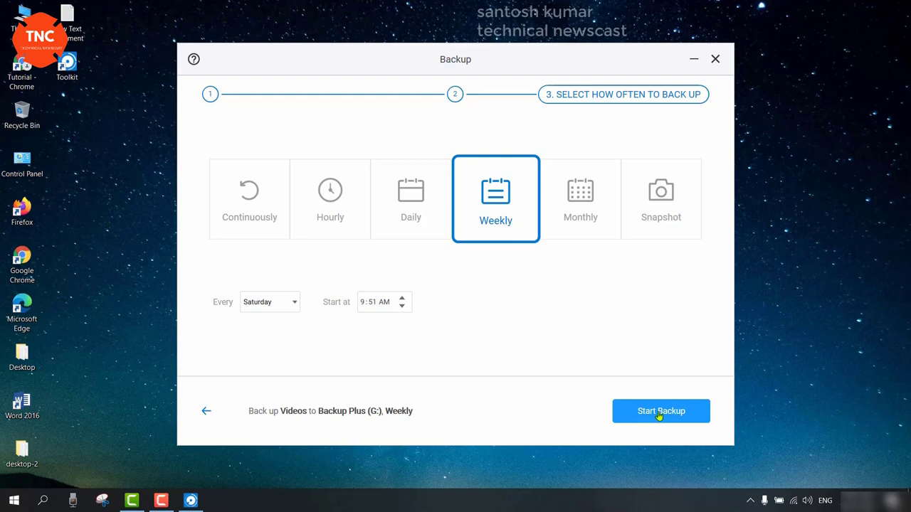
left_click(584, 207)
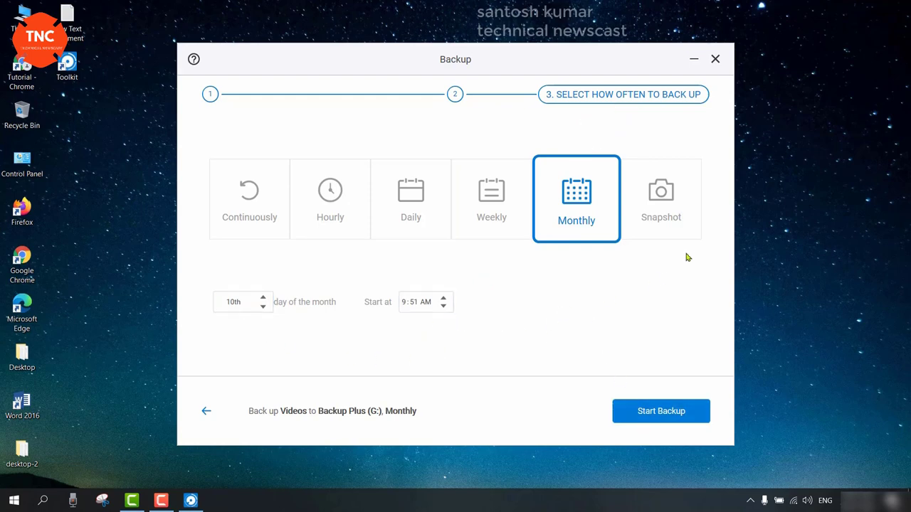
left_click(656, 195)
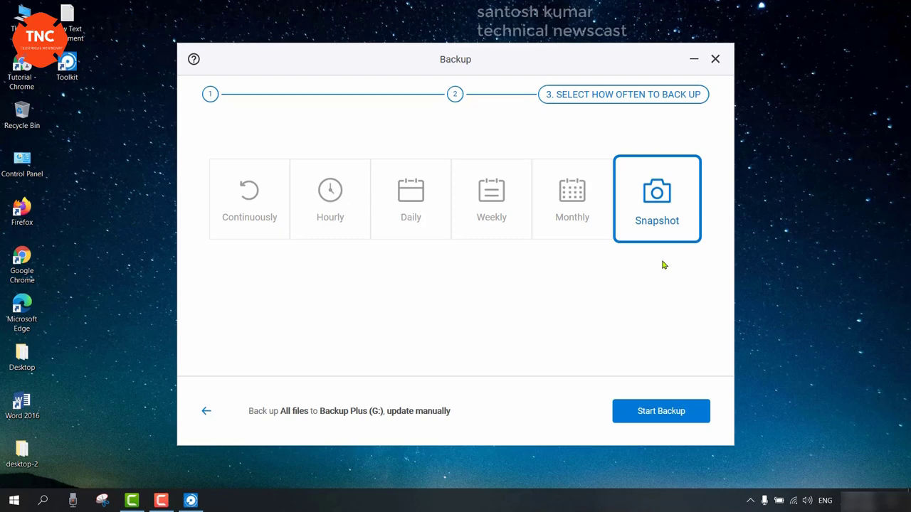
Step: Return to the backup content selection and try Local Disk (D:) and Local Disk (E:) as the advanced selection, ending with D: only
left_click(206, 412)
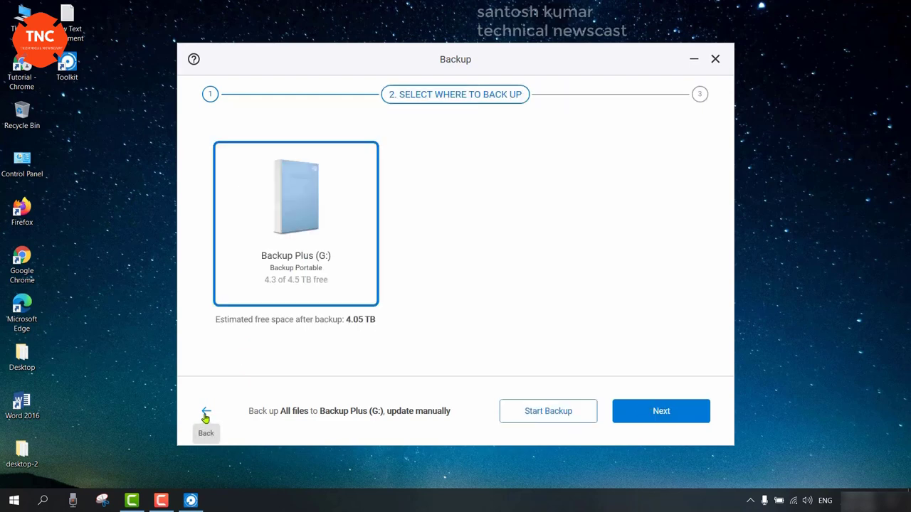
left_click(205, 416)
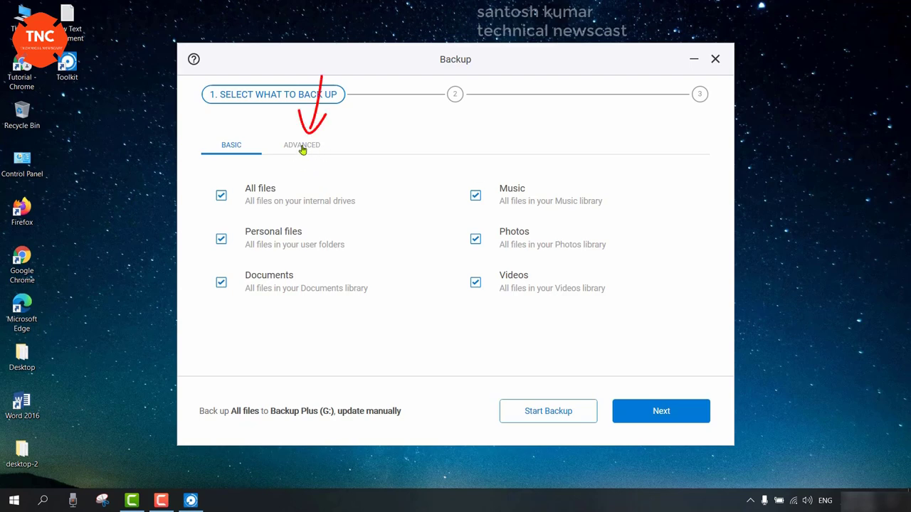
left_click(302, 147)
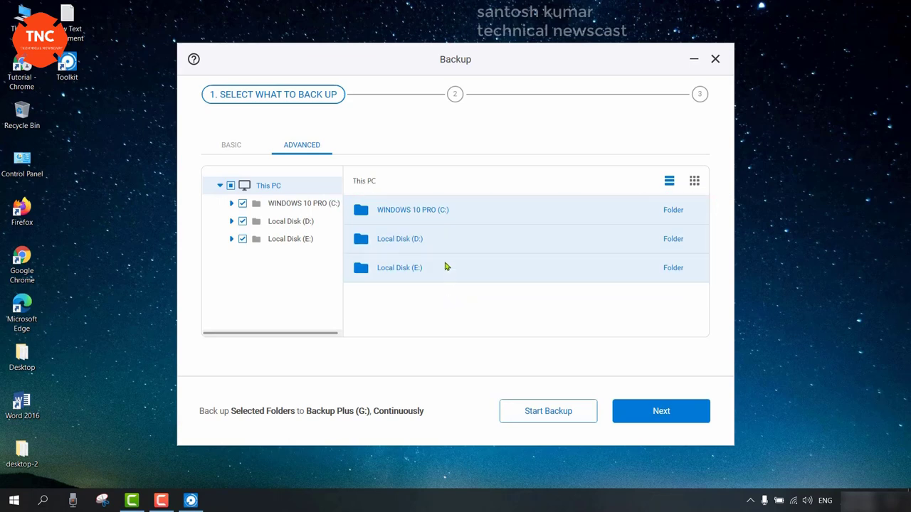
left_click(429, 240)
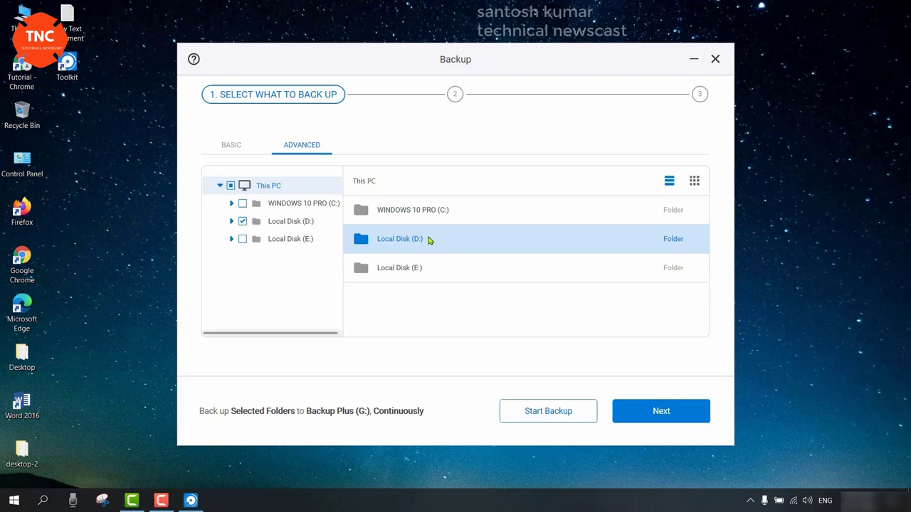
left_click(383, 271)
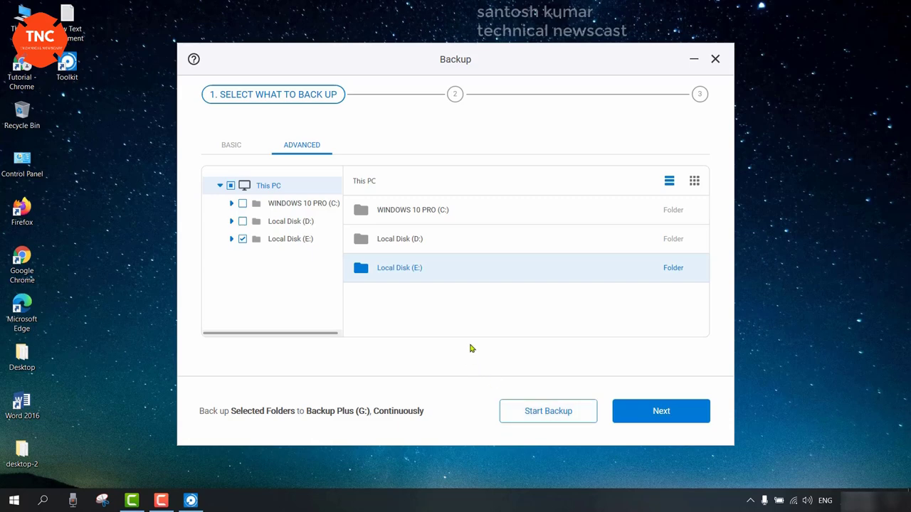
left_click(391, 242)
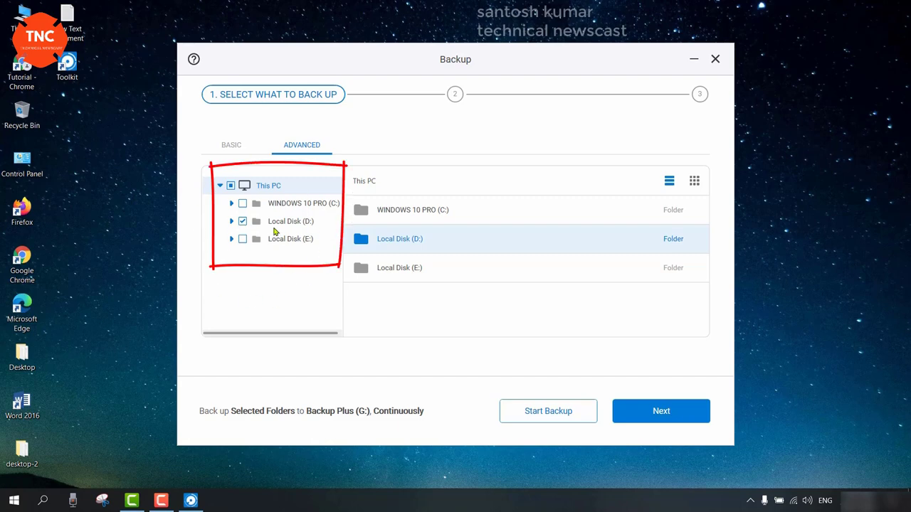
Step: Narrow the Local Disk (D:) selection to the Data 3 folder and continue past the Backup Plus (G:) destination
left_click(232, 223)
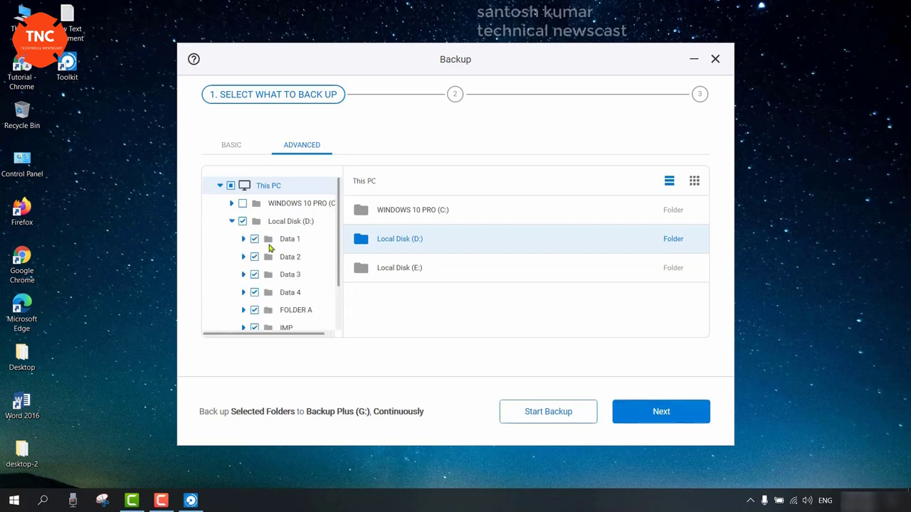
left_click(242, 223)
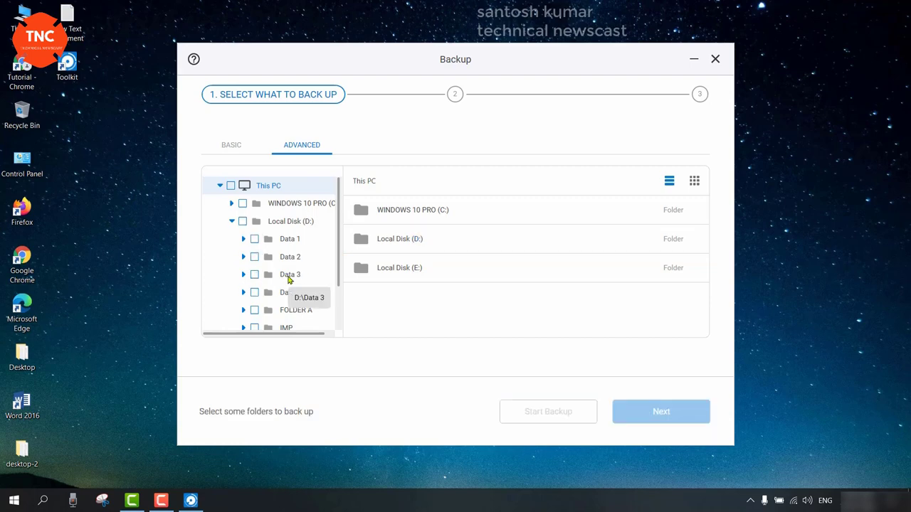
left_click(289, 277)
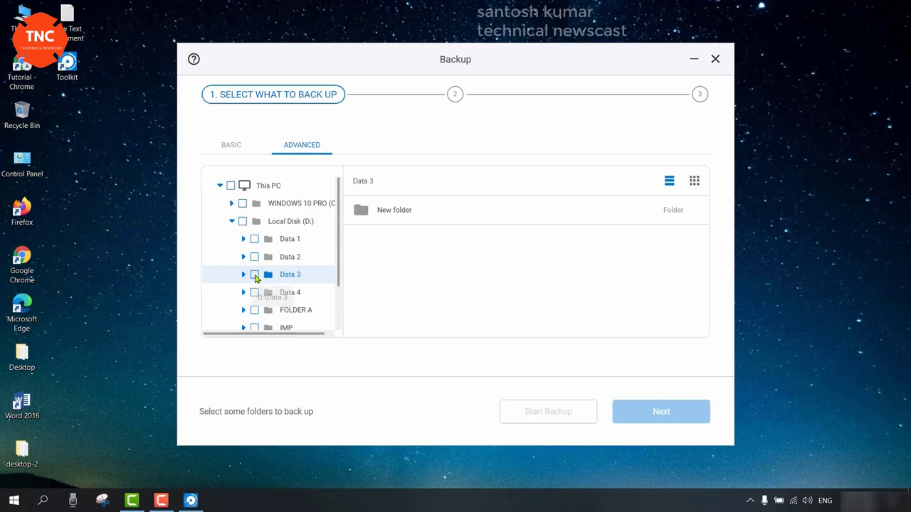
left_click(255, 276)
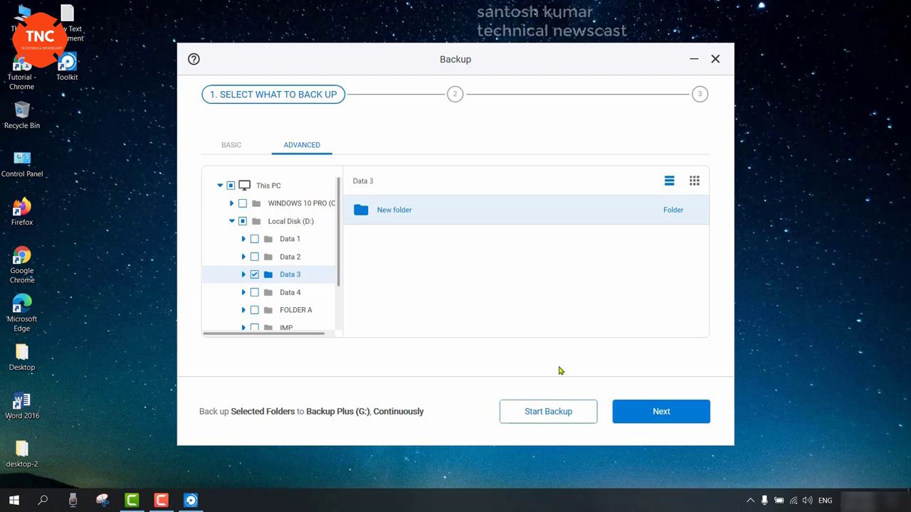
left_click(659, 419)
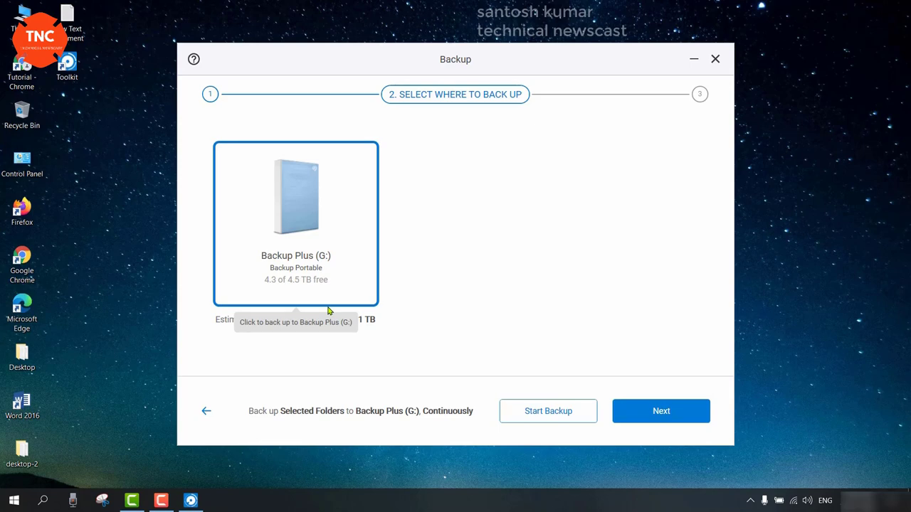
left_click(661, 419)
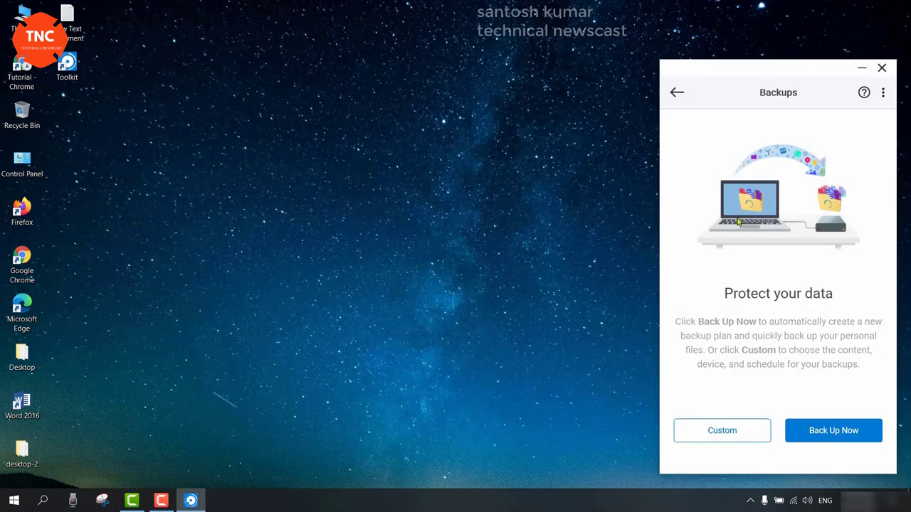
Step: Review the Restore options and the Back up to Backup Portable entry, close the backup setup, and return to the Toolkit home page
left_click(675, 94)
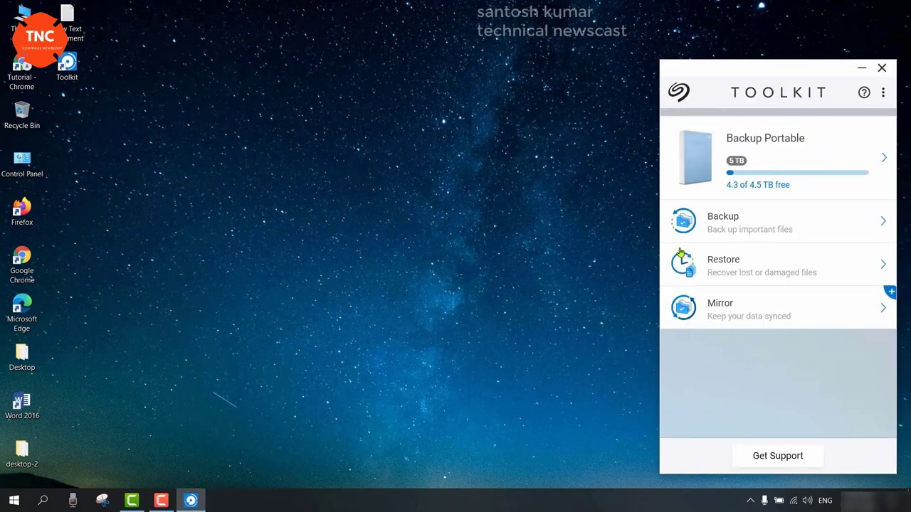
left_click(744, 269)
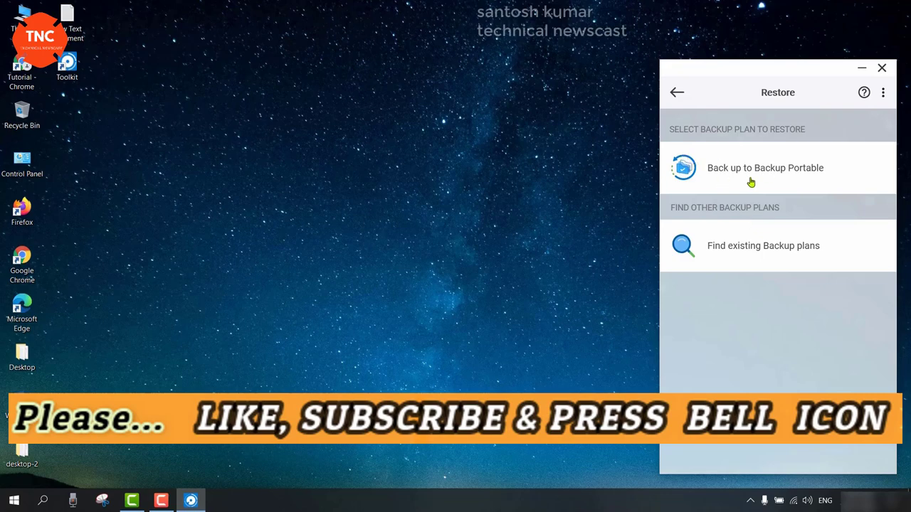
left_click(795, 175)
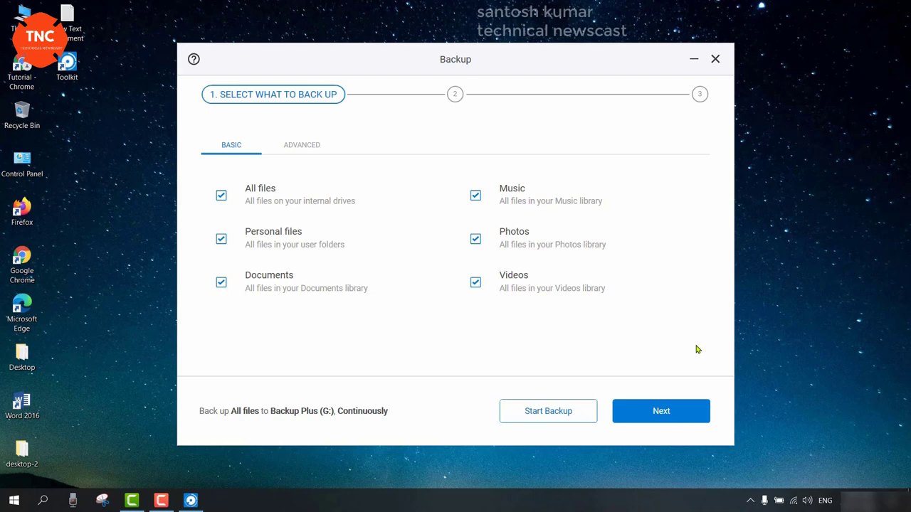
left_click(715, 59)
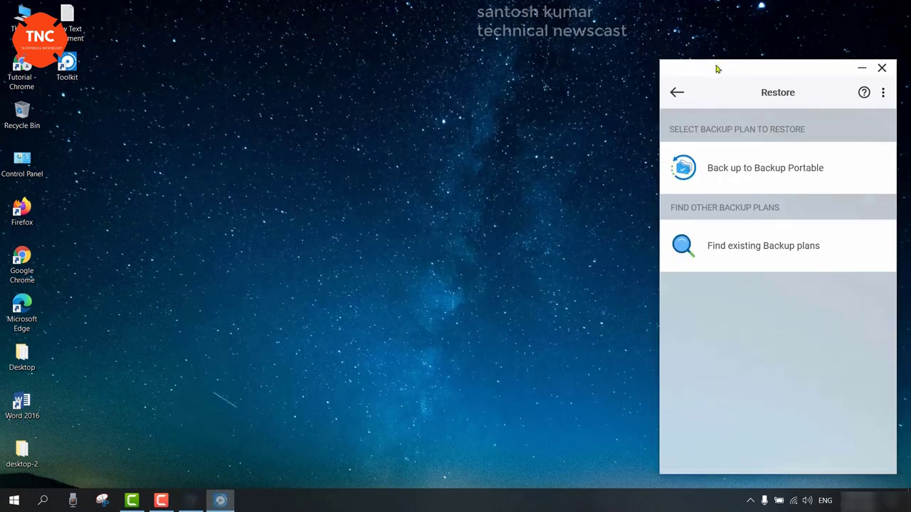
left_click(677, 94)
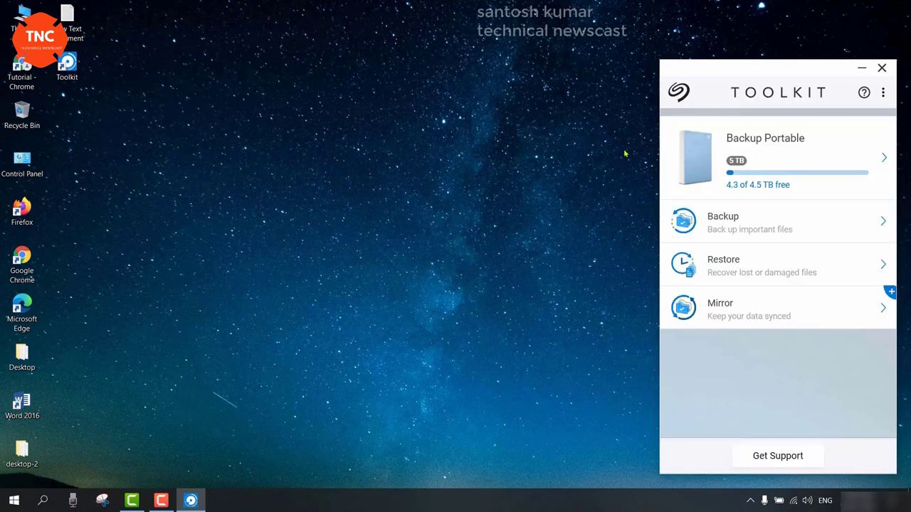
Step: Create the default two-way mirror folders on the computer and the Backup Plus (G:) drive with Mirror Now
mouse_move(730, 310)
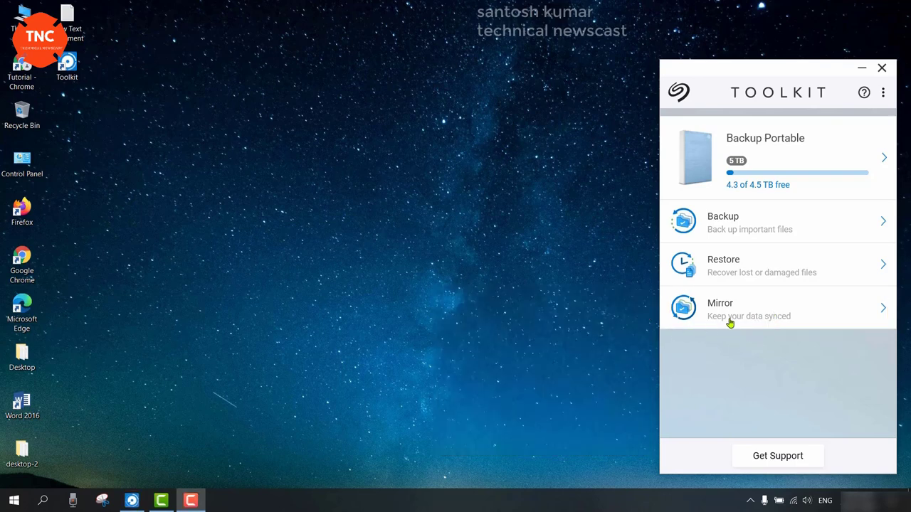
left_click(737, 370)
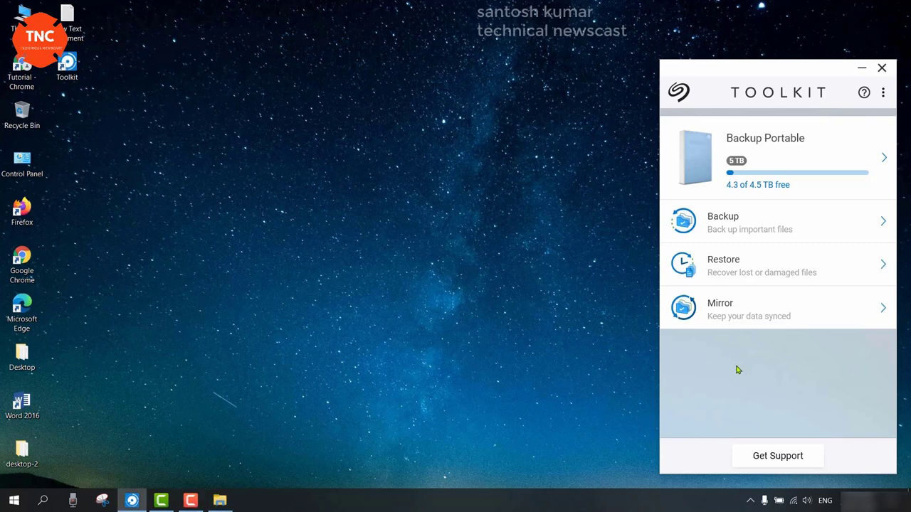
left_click(756, 315)
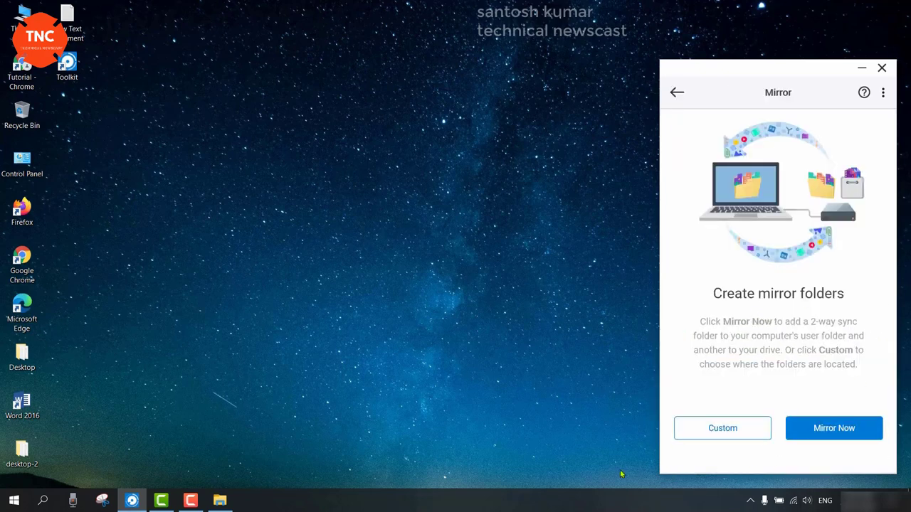
left_click(843, 437)
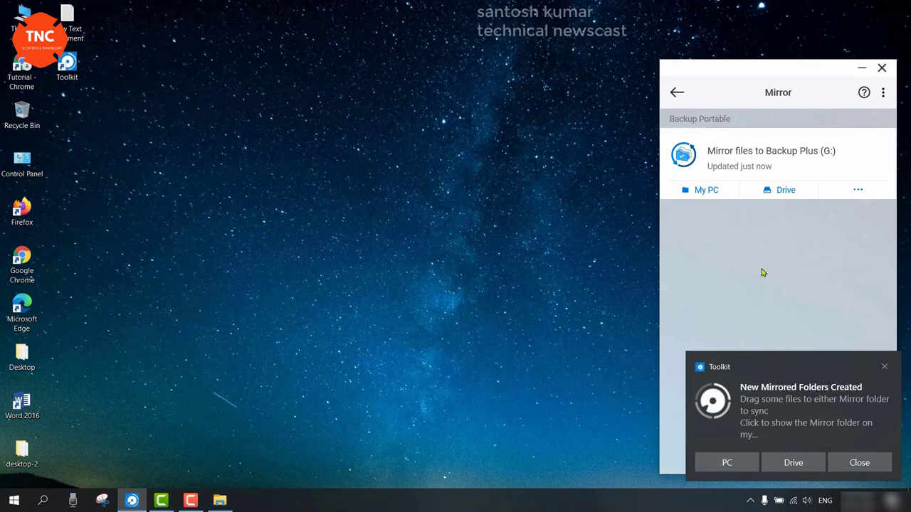
Step: View the new Mirror folder on the PC, then close its File Explorer window
left_click(696, 194)
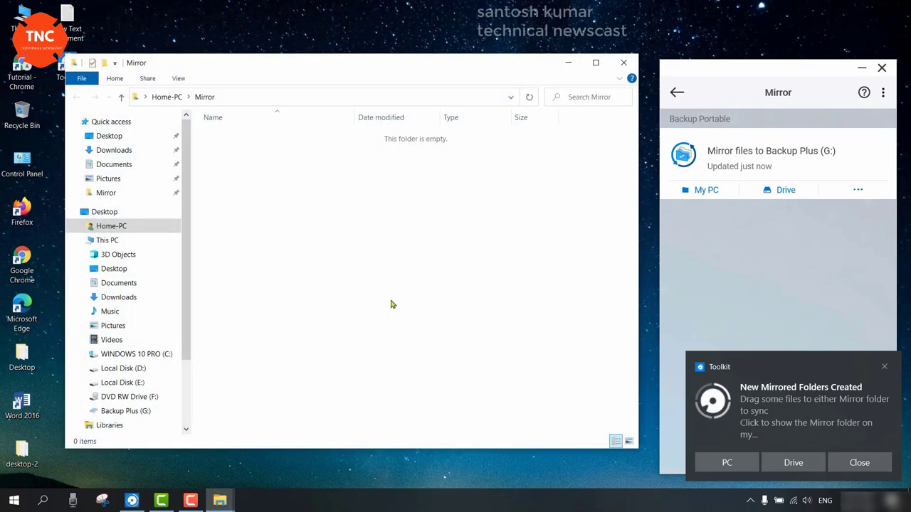
left_click(624, 63)
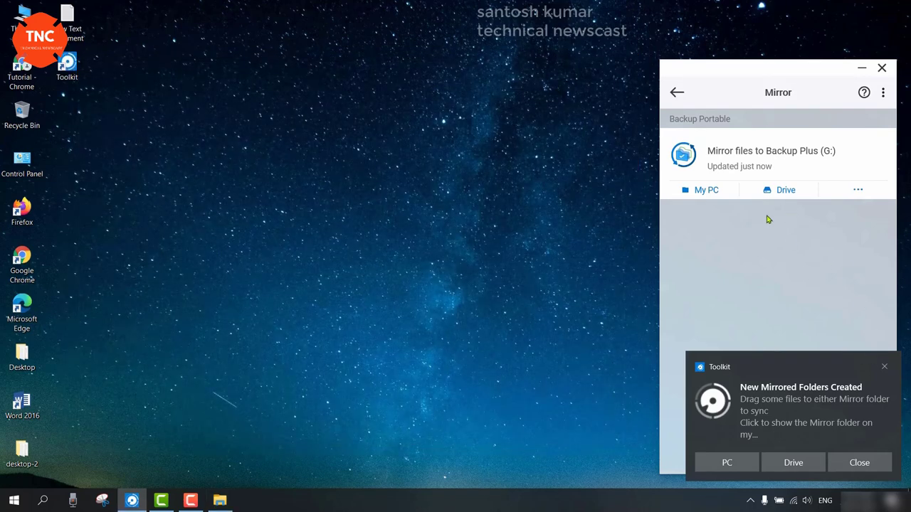
Step: Inspect the Mirror folder on Backup Plus (G:) from Toolkit and through the drive's Toolkit folder, closing the File Explorer windows
left_click(787, 194)
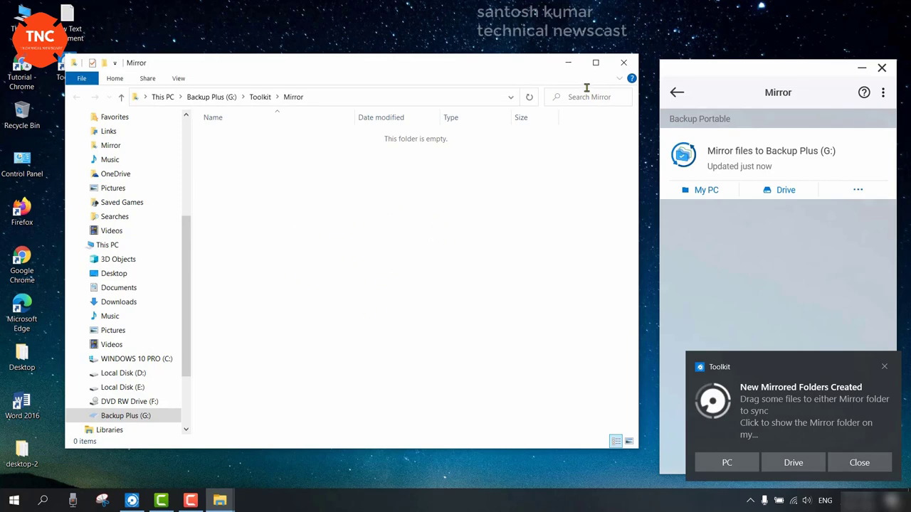
left_click(623, 63)
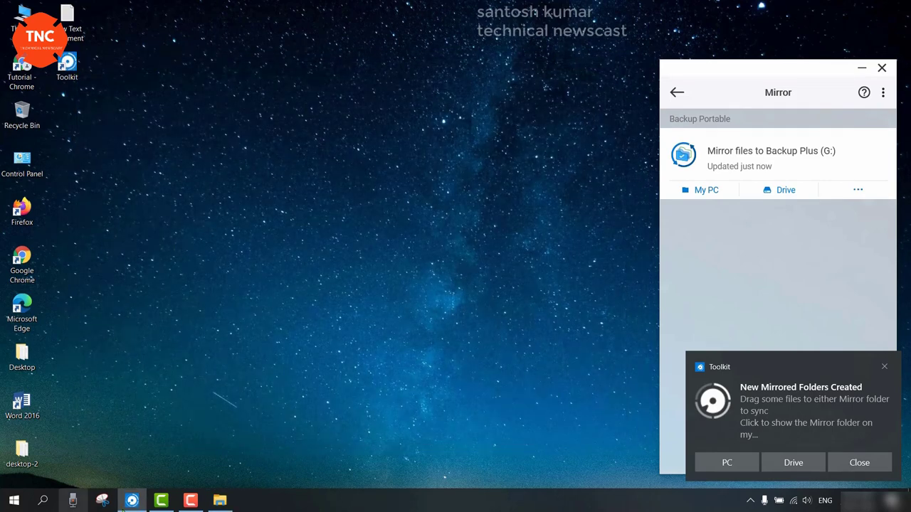
left_click(219, 500)
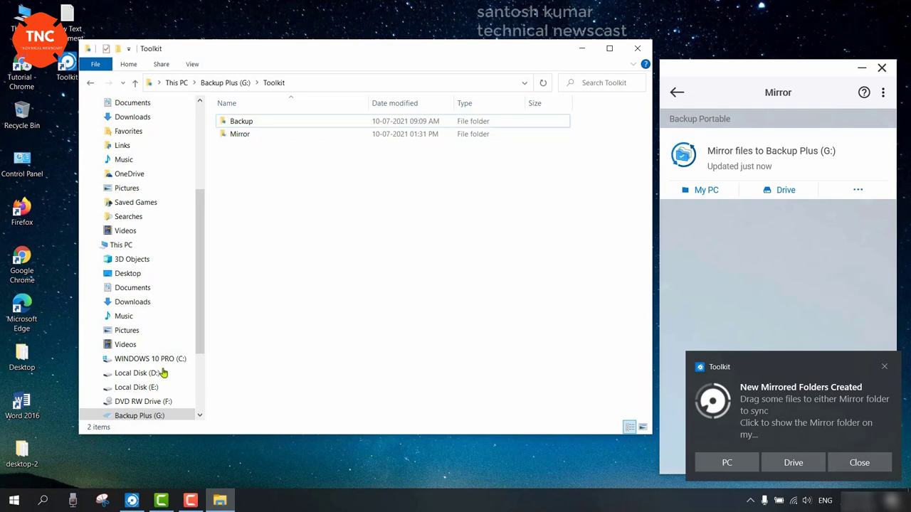
left_click(90, 84)
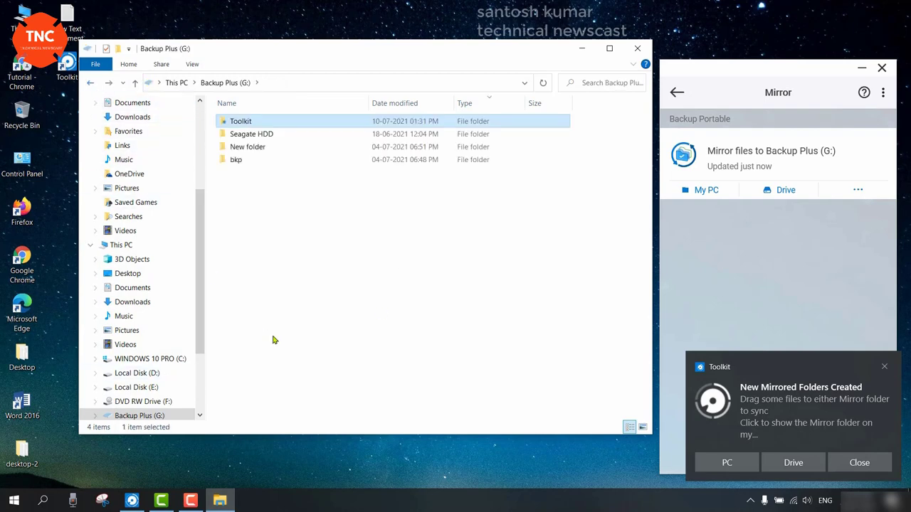
left_click(91, 84)
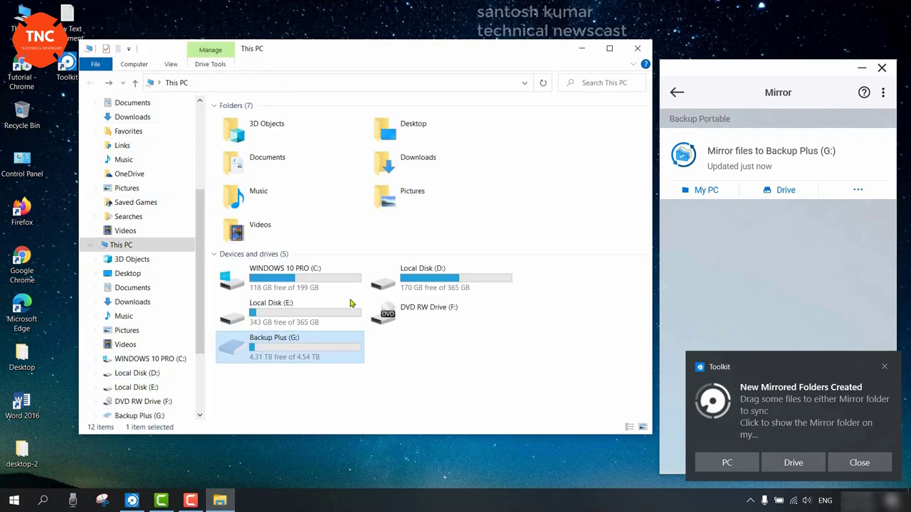
double_click(278, 354)
double_click(242, 121)
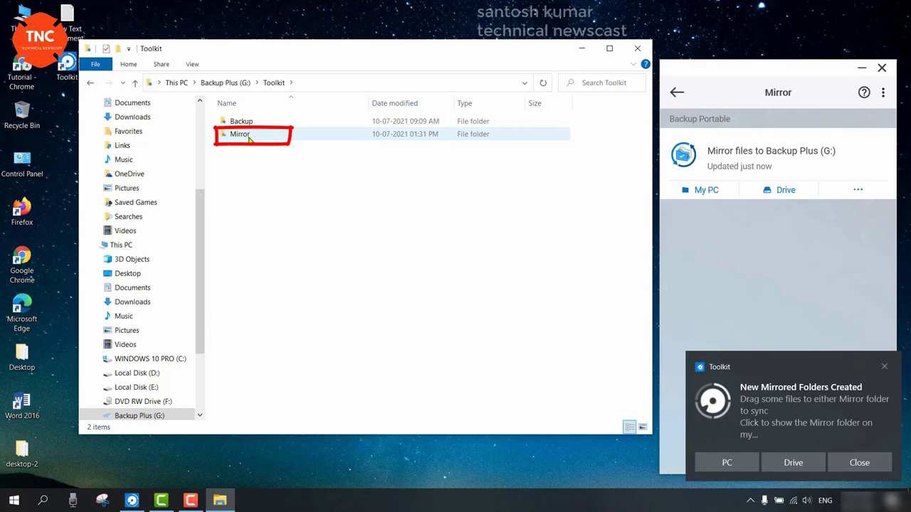
double_click(237, 138)
left_click(90, 84)
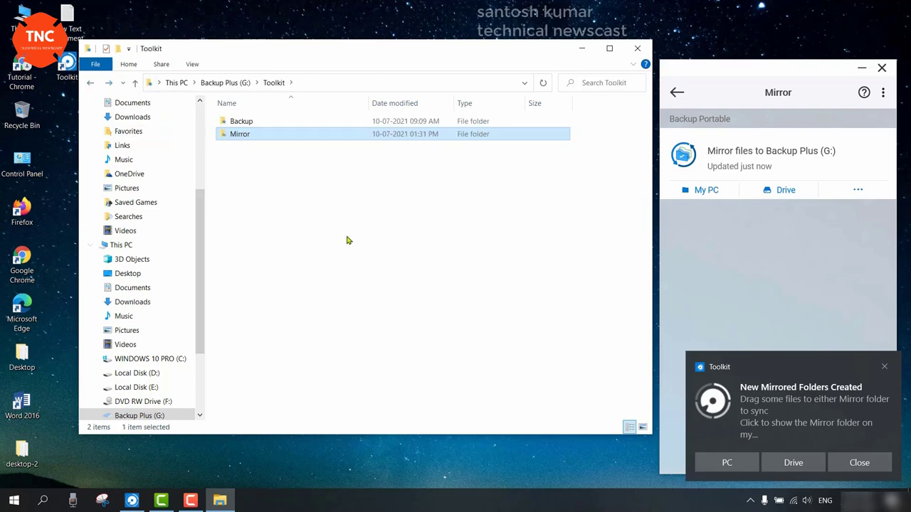
left_click(637, 48)
Step: Locate the PC's Mirror folder under WINDOWS 10 PRO (C:), Users, Home-PC, view its contents, and close File Explorer
double_click(23, 20)
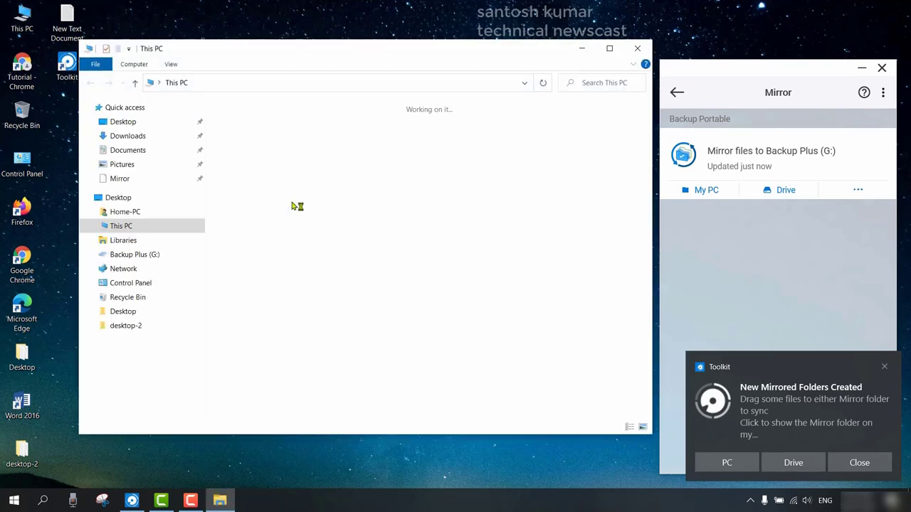
double_click(302, 284)
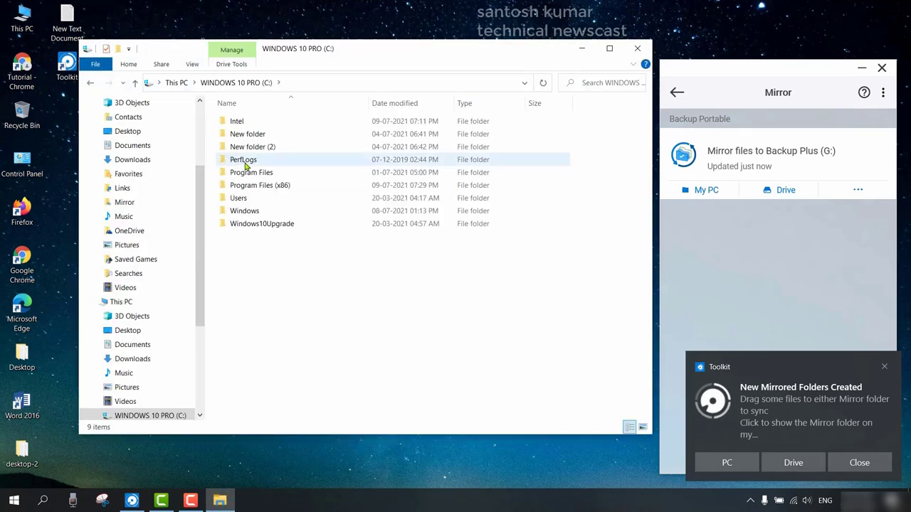
double_click(239, 199)
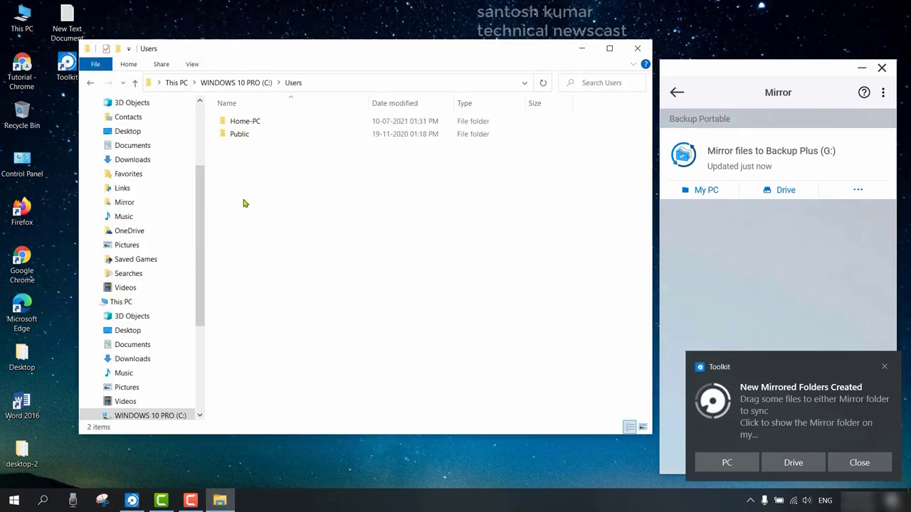
double_click(243, 123)
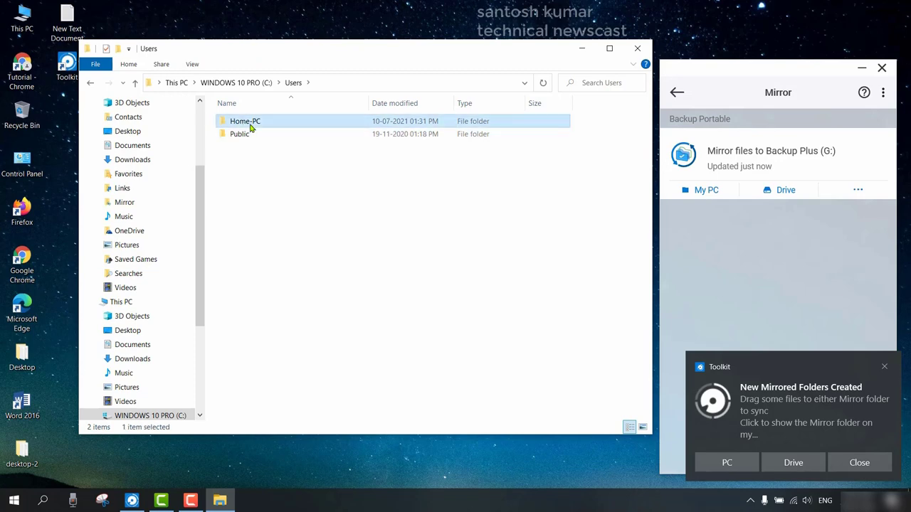
double_click(235, 210)
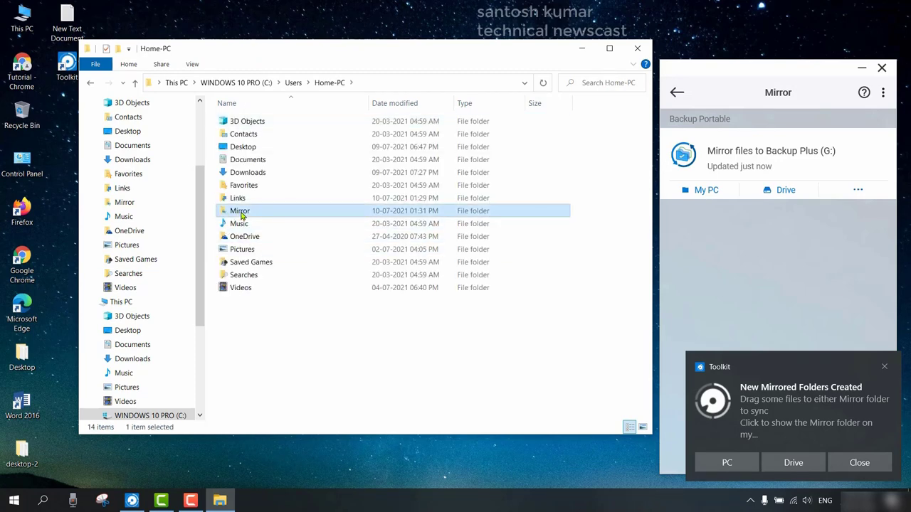
left_click(90, 83)
left_click(635, 50)
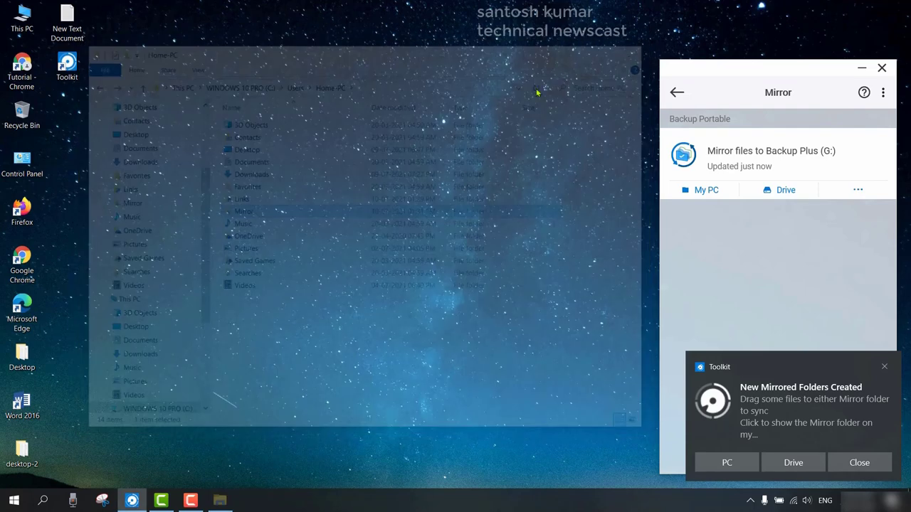
Step: Dismiss the Toolkit notification and move New Text Document from the desktop into the PC's Mirror folder
left_click(884, 367)
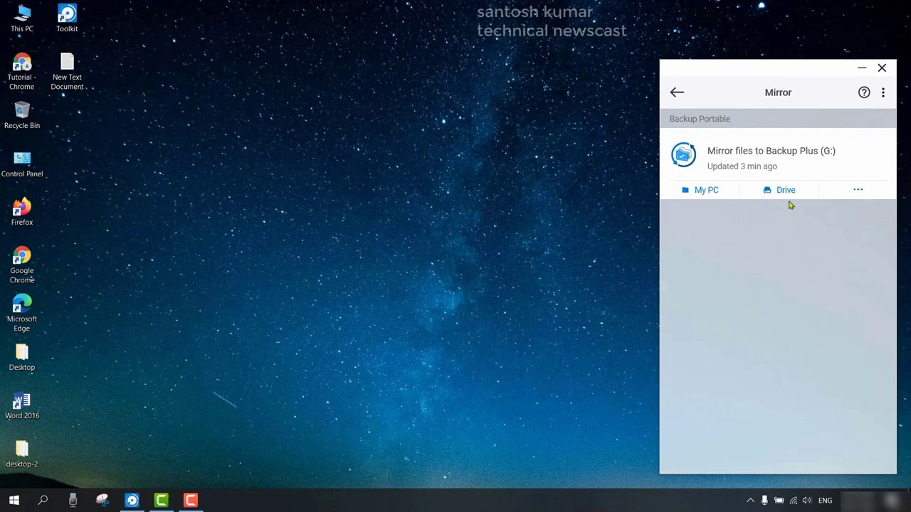
left_click(711, 192)
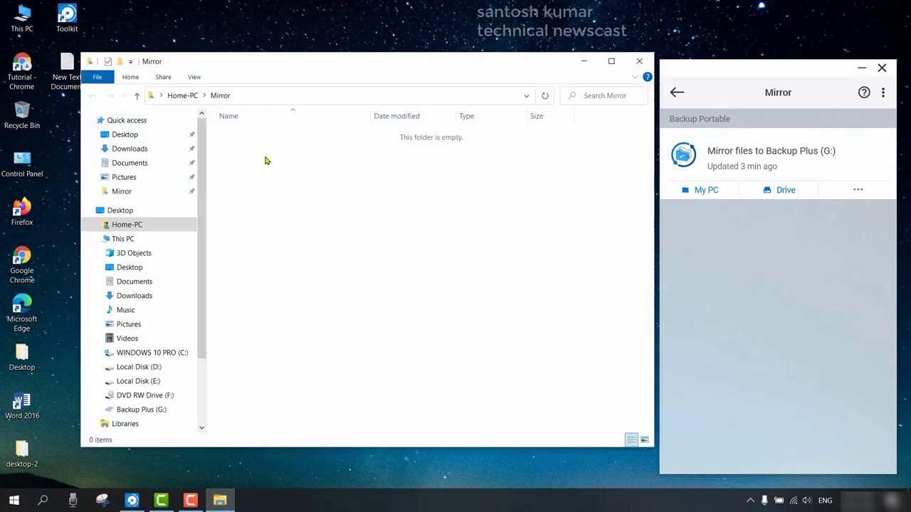
left_click_drag(67, 71, 235, 160)
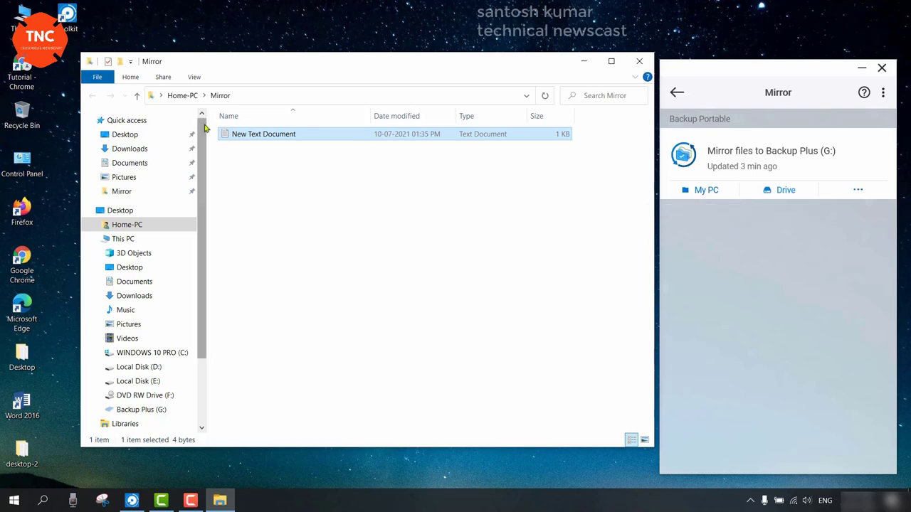
Step: Check the drive's Mirror folder for the synced New Text Document, and close both Mirror folder windows
left_click(787, 193)
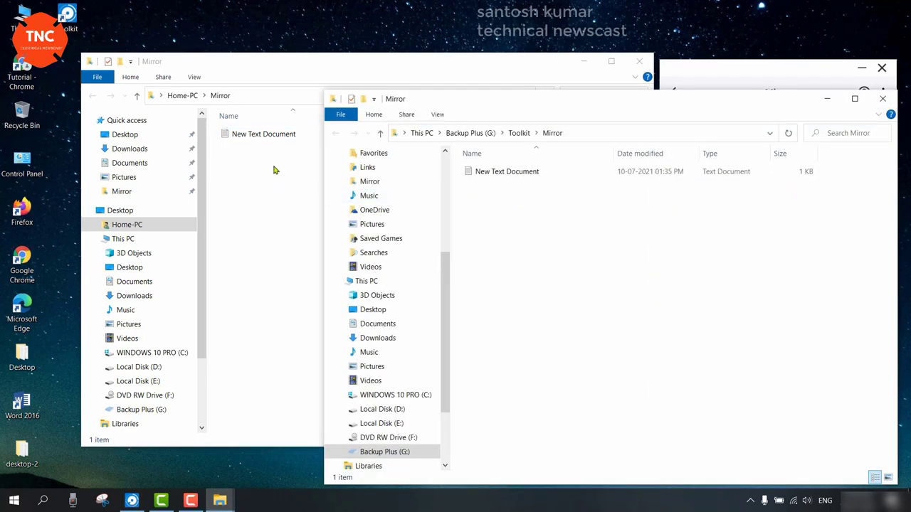
left_click(515, 178)
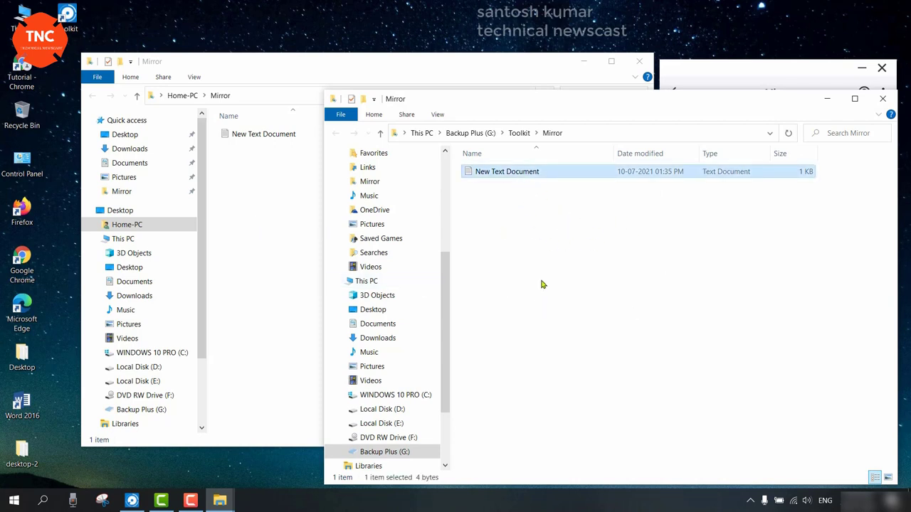
left_click(882, 98)
left_click(639, 62)
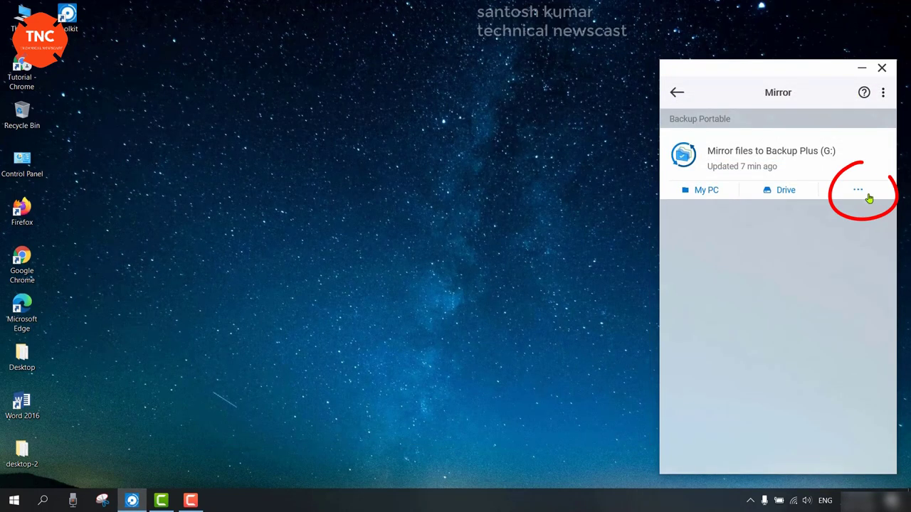
Step: Open the Backup Plus (G:) mirror plan for editing, review its source folder location, and return to the Mirror page
left_click(859, 191)
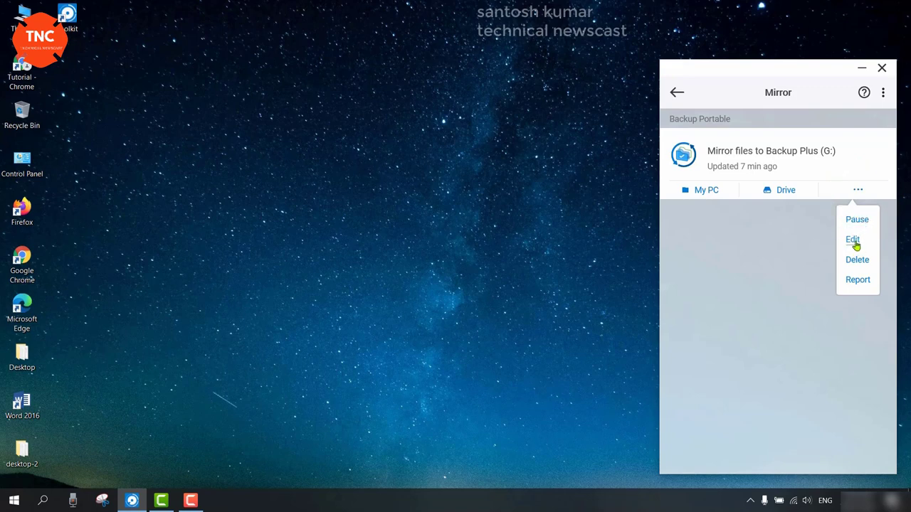
left_click(854, 242)
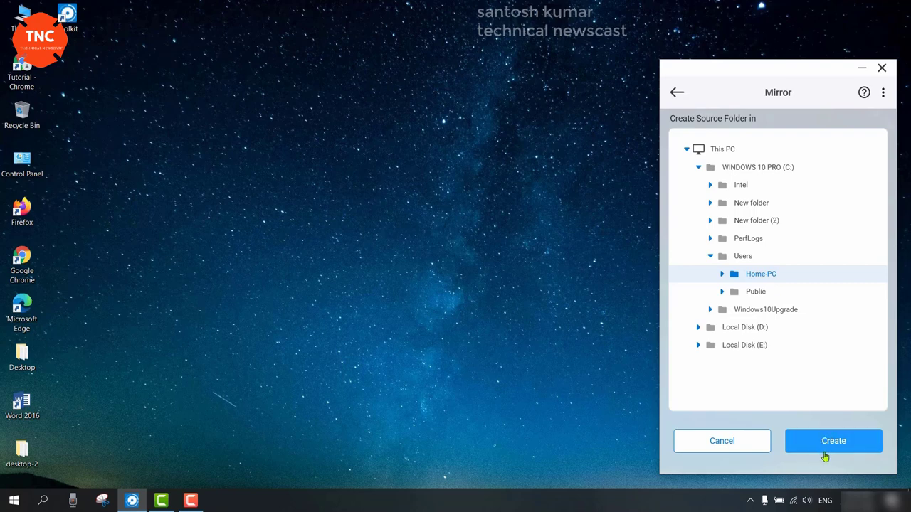
left_click(676, 92)
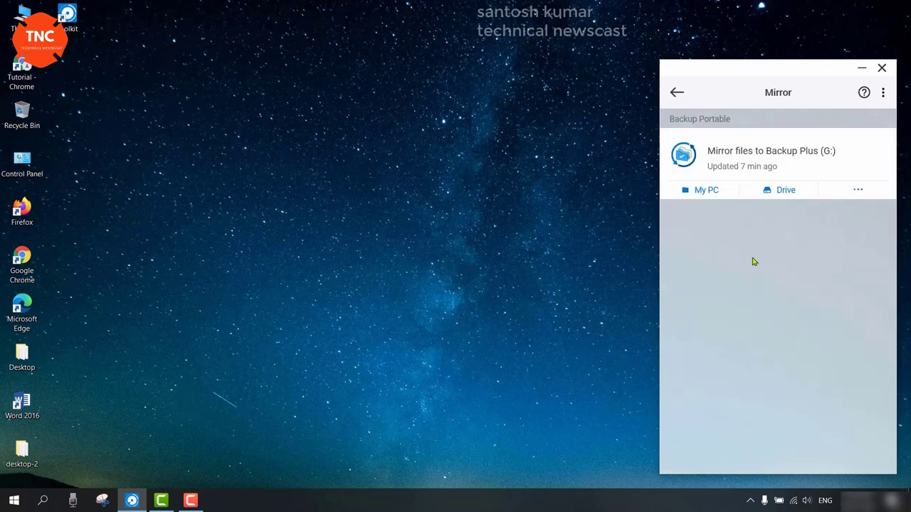
Step: Delete the mirror plan for Backup Plus (G:) and dismiss the resulting notification
left_click(858, 191)
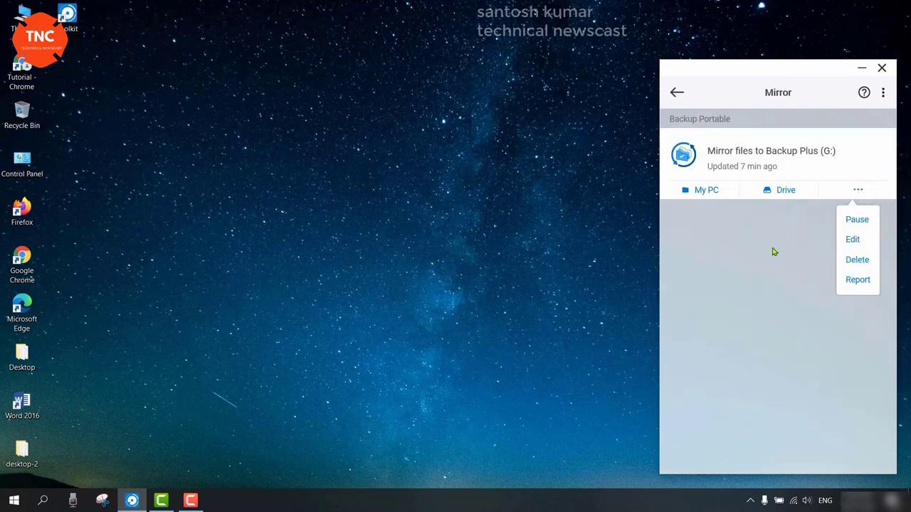
left_click(857, 261)
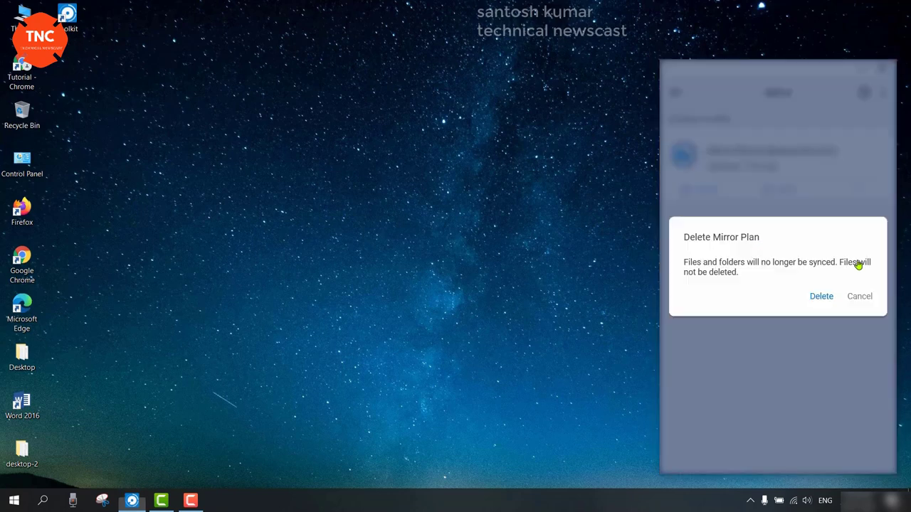
left_click(819, 298)
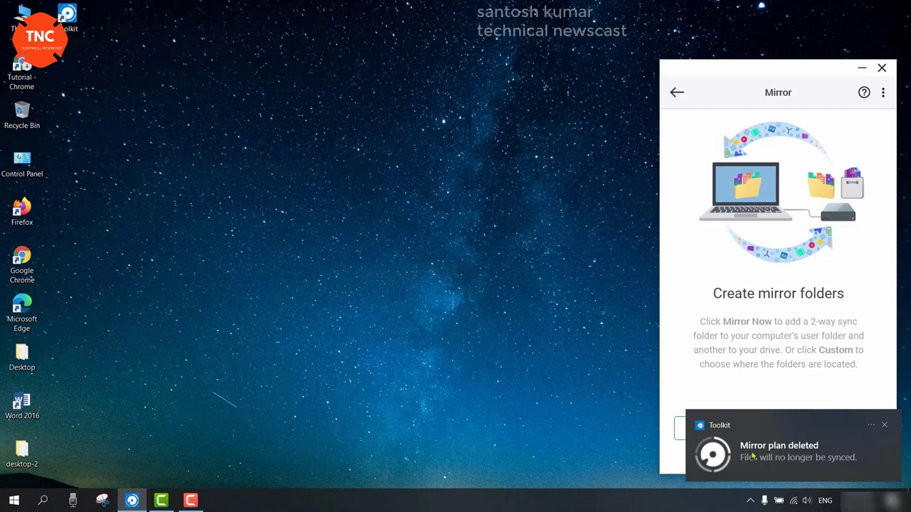
left_click(884, 425)
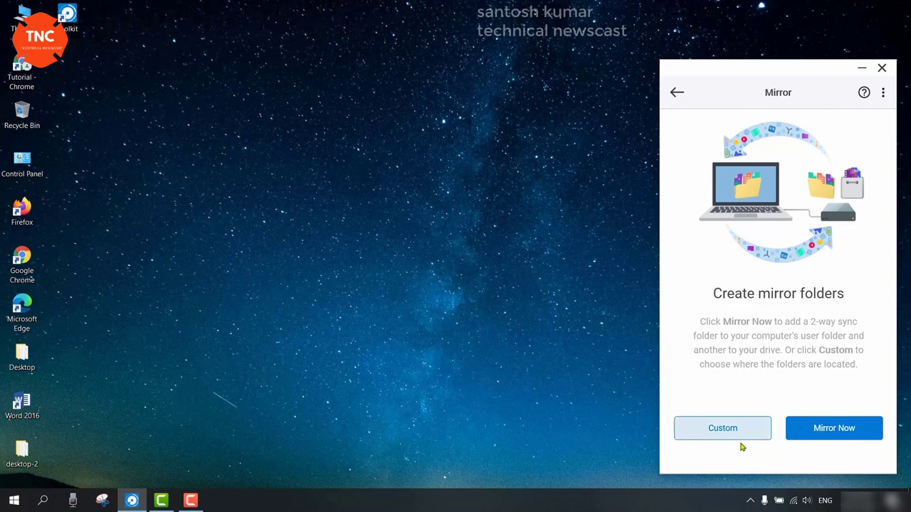
Step: Review the source folder choices in the custom mirror setup for Backup Portable, cancel it, and return to the Toolkit home page
left_click(720, 429)
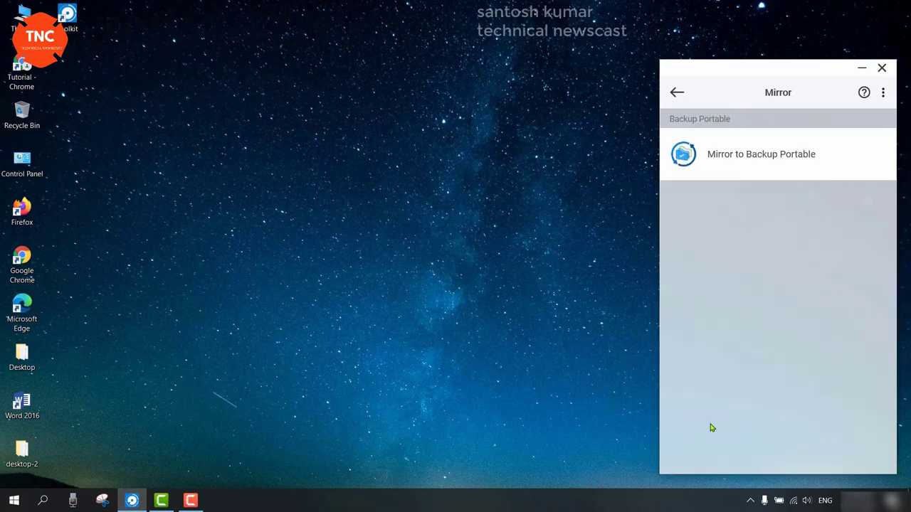
left_click(763, 161)
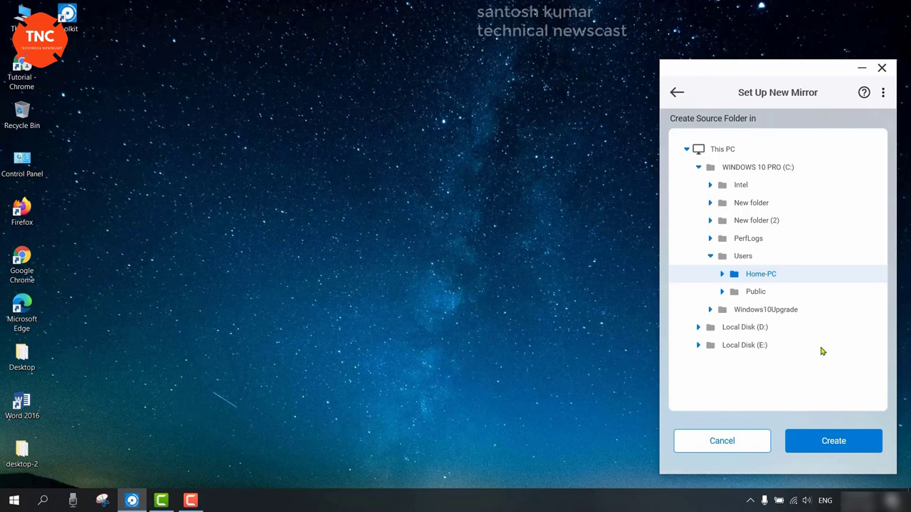
left_click(722, 440)
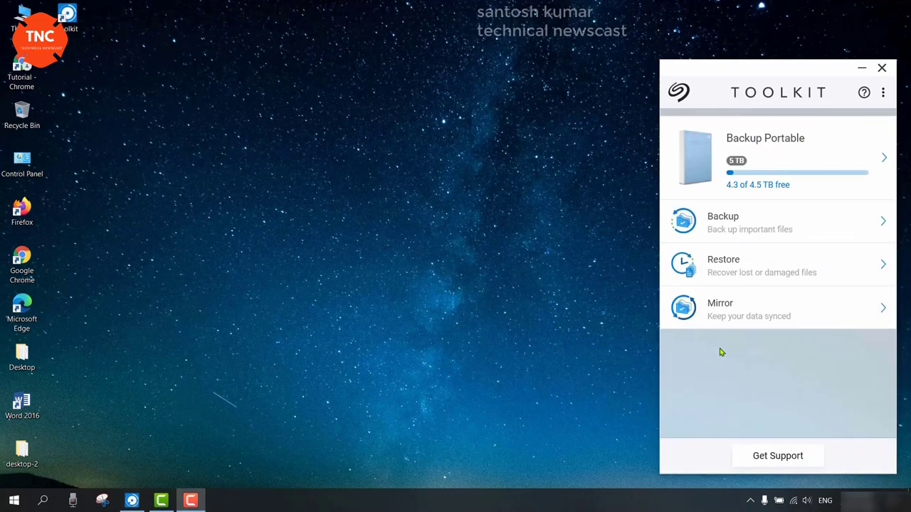